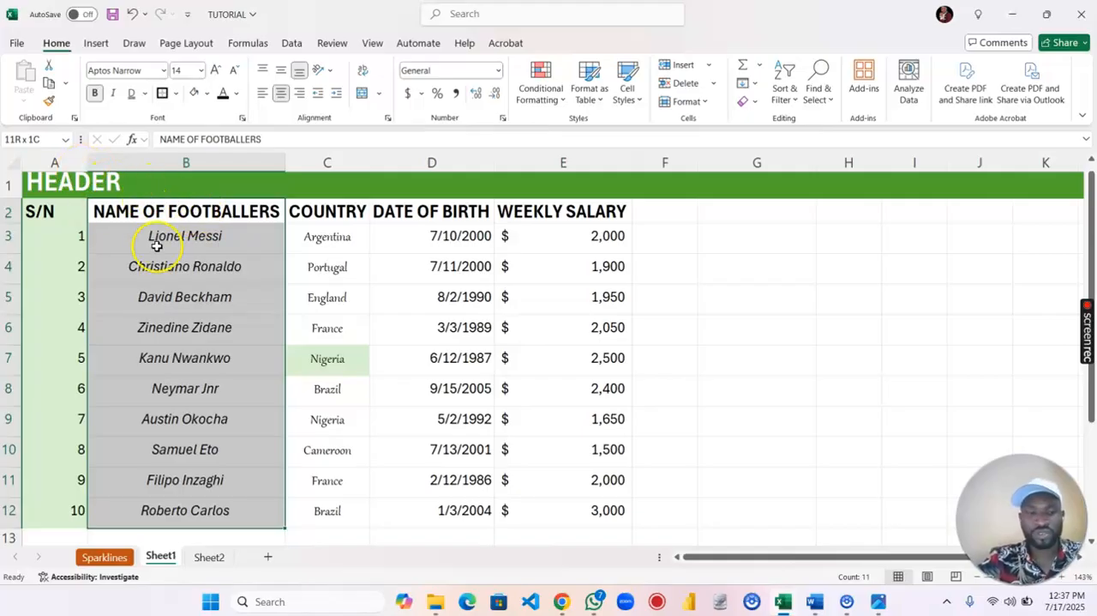
- Copy the NAME OF FOOTBALLERS column, including its heading, from cells B2:B12
key(ctrl+c)
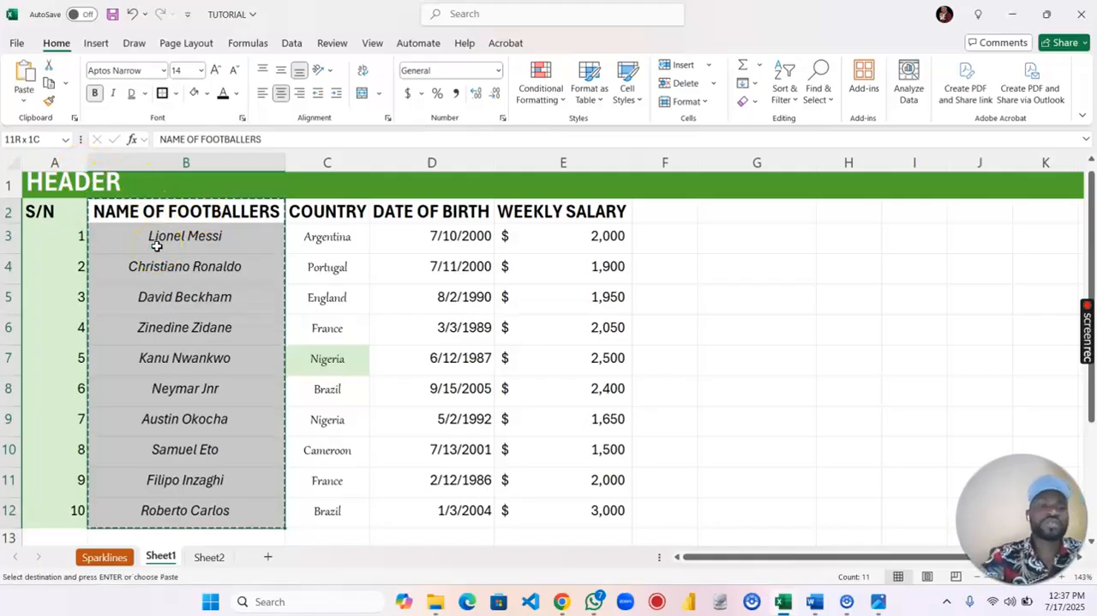
right_click(157, 246)
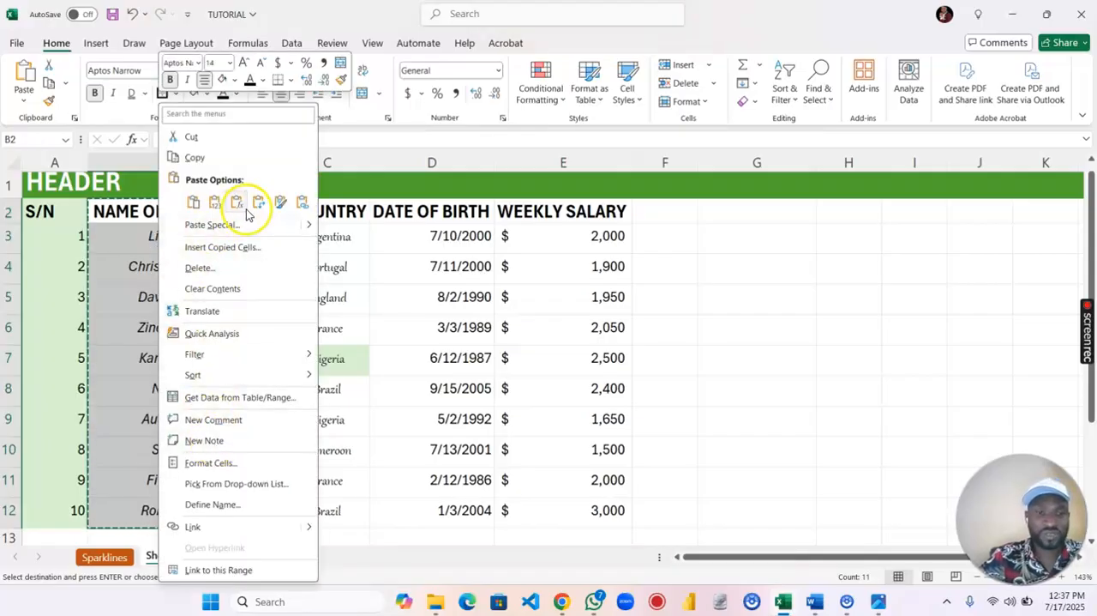
click(194, 157)
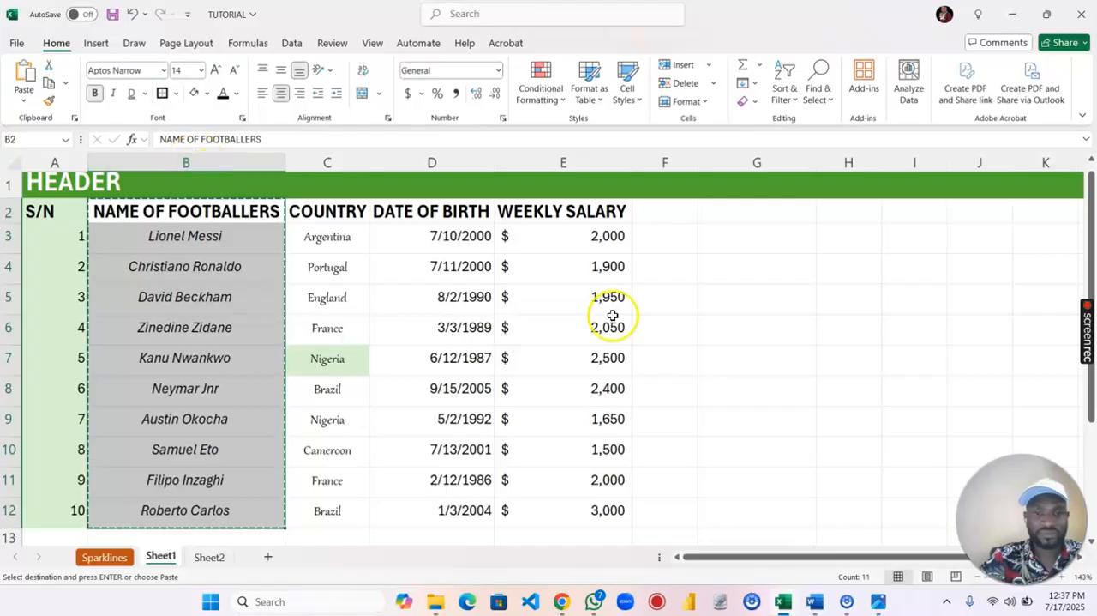
- Try pasting the copied footballer list at cell B18 below the table, and undo the paste
click(769, 210)
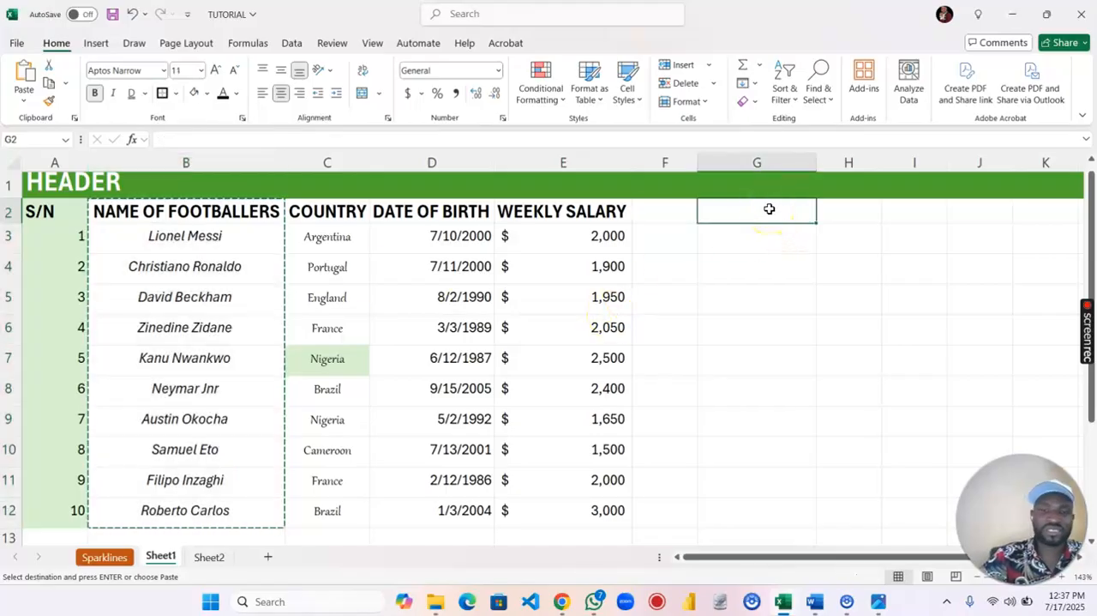
scroll(757, 318, down, 5)
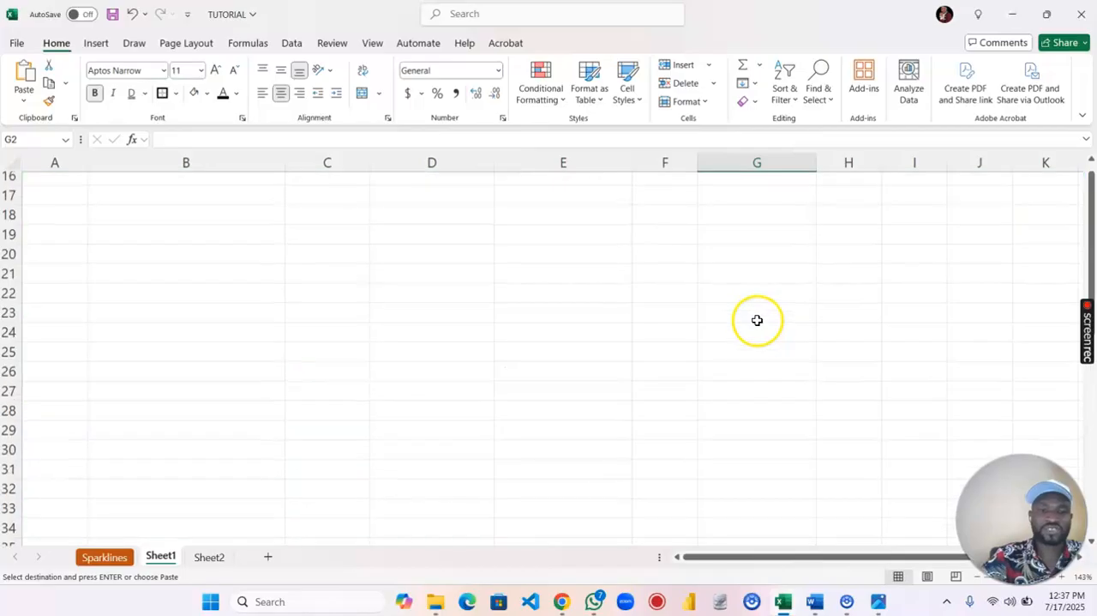
click(203, 224)
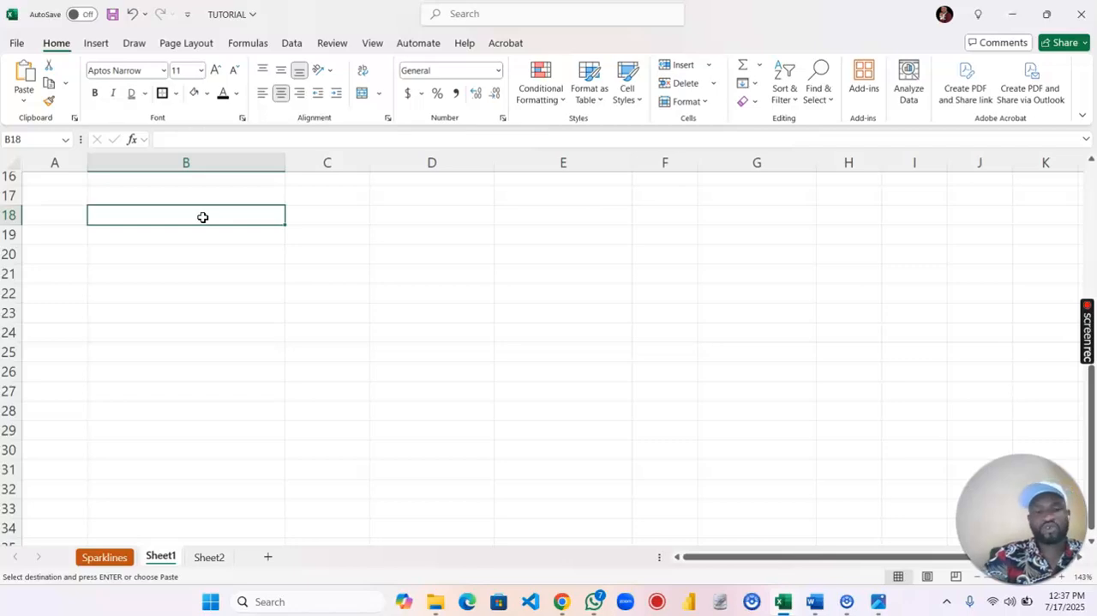
key(ctrl+v)
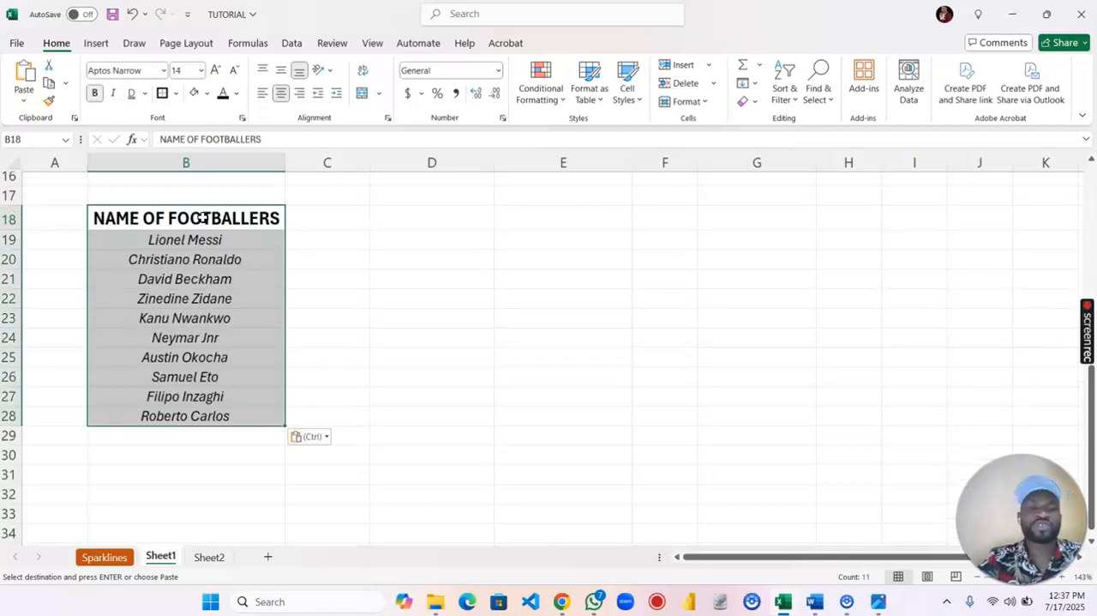
scroll(204, 219, up, 5)
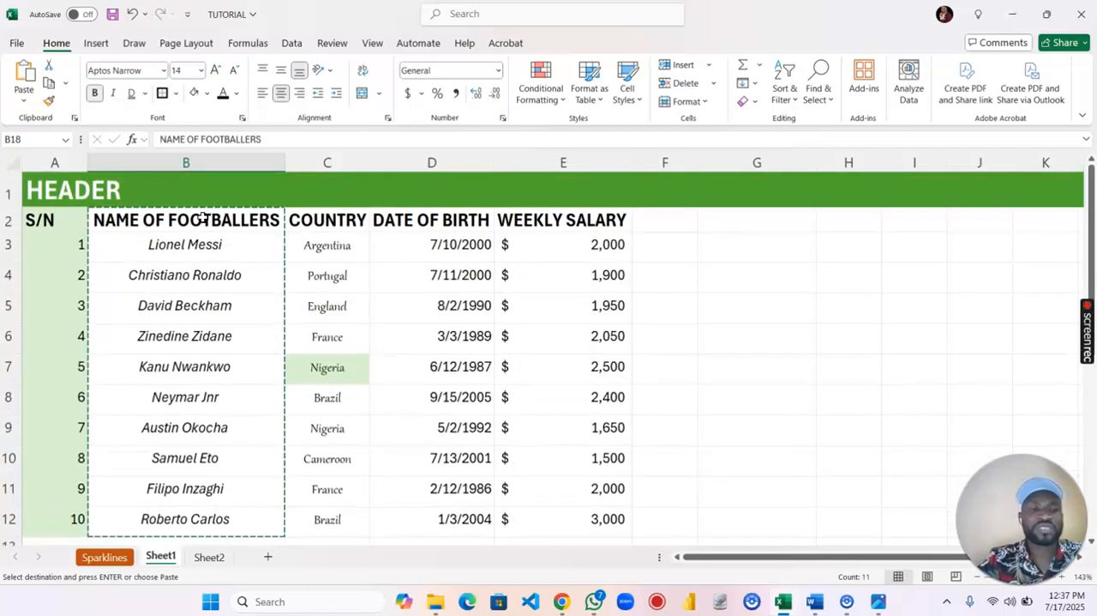
scroll(203, 219, down, 5)
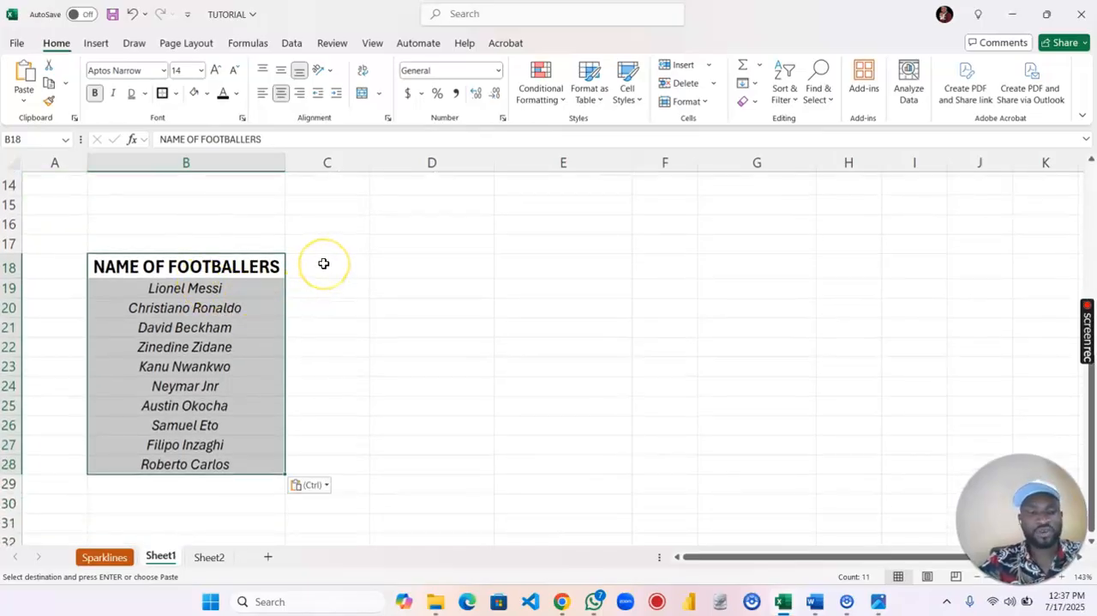
key(ctrl+z)
- Paste the copied footballer list at cell B18 with the standard Paste option that keeps the source formatting
click(229, 263)
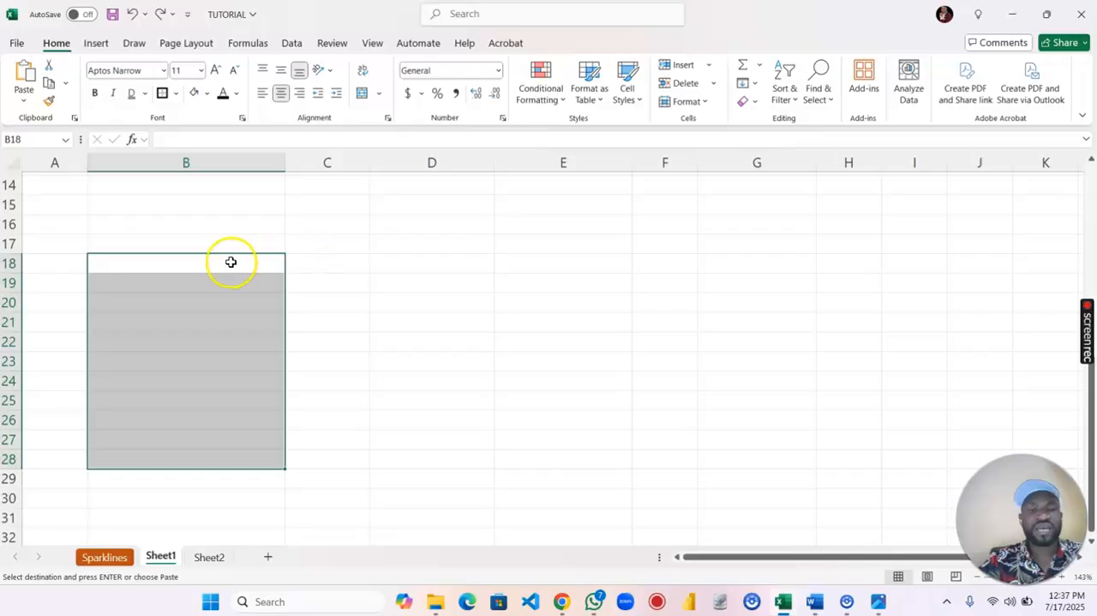
right_click(229, 262)
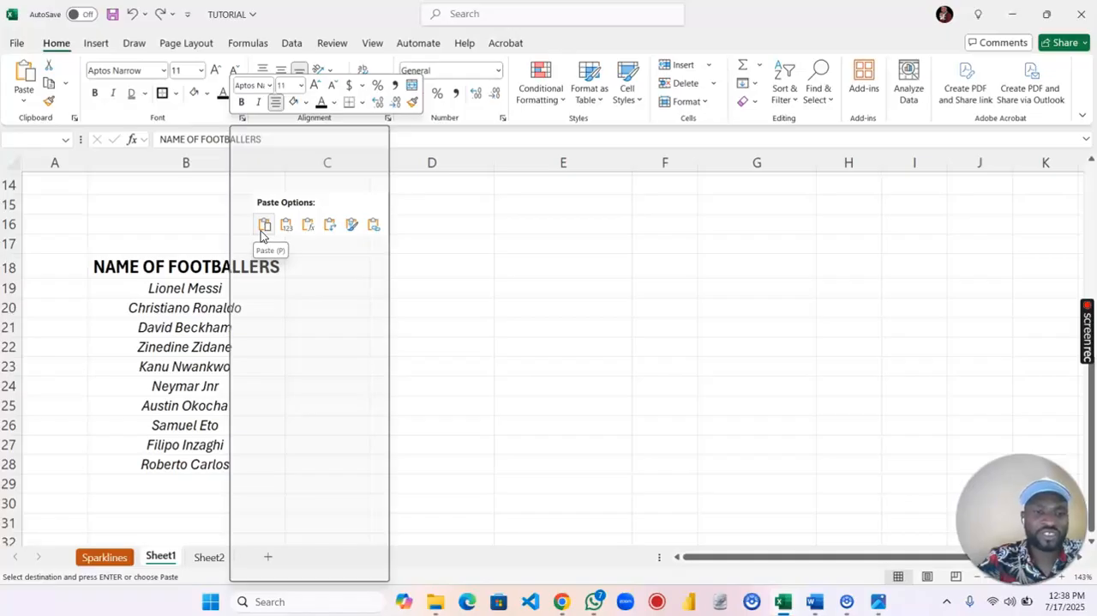
click(287, 227)
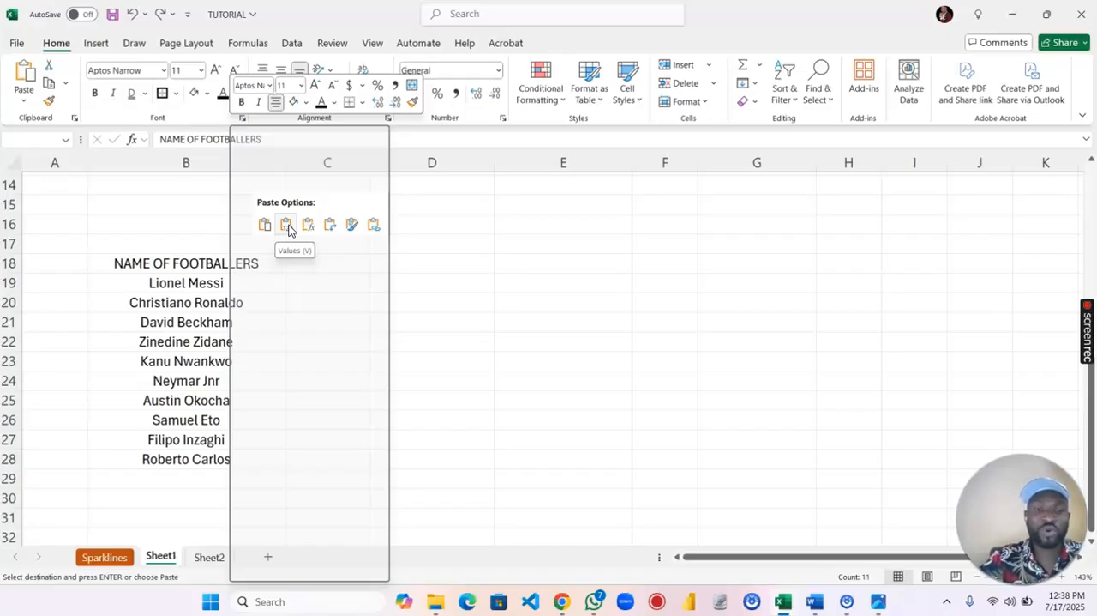
click(263, 227)
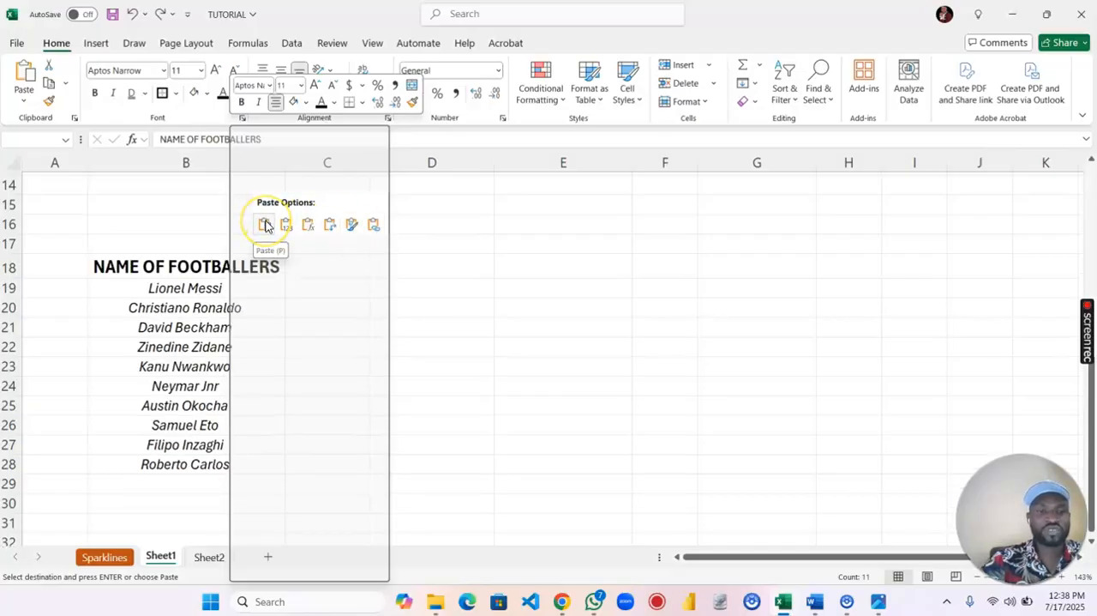
click(23, 99)
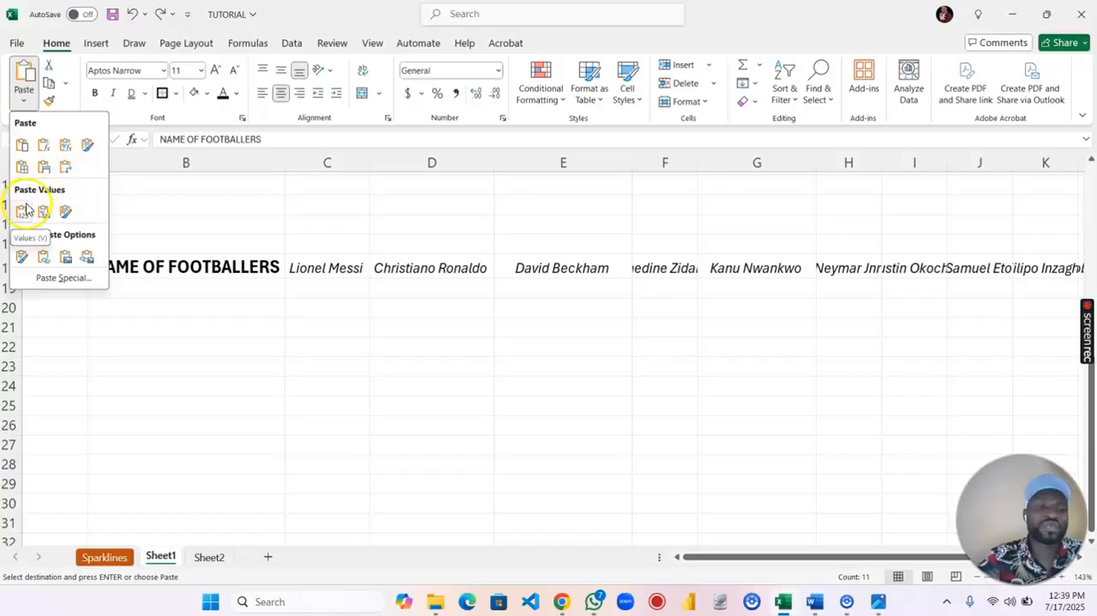
click(22, 144)
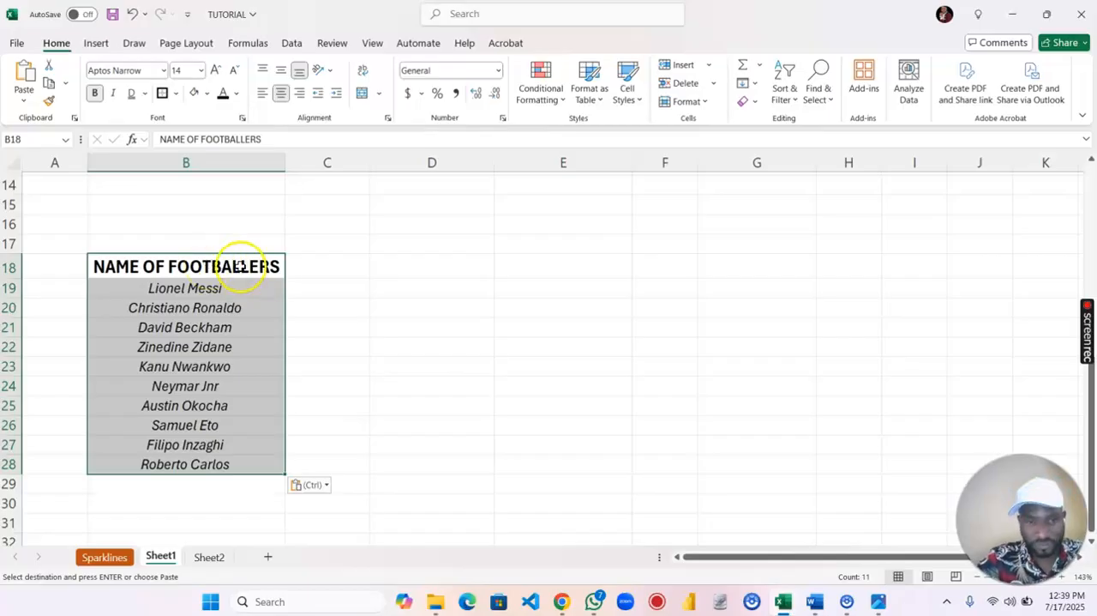
click(337, 272)
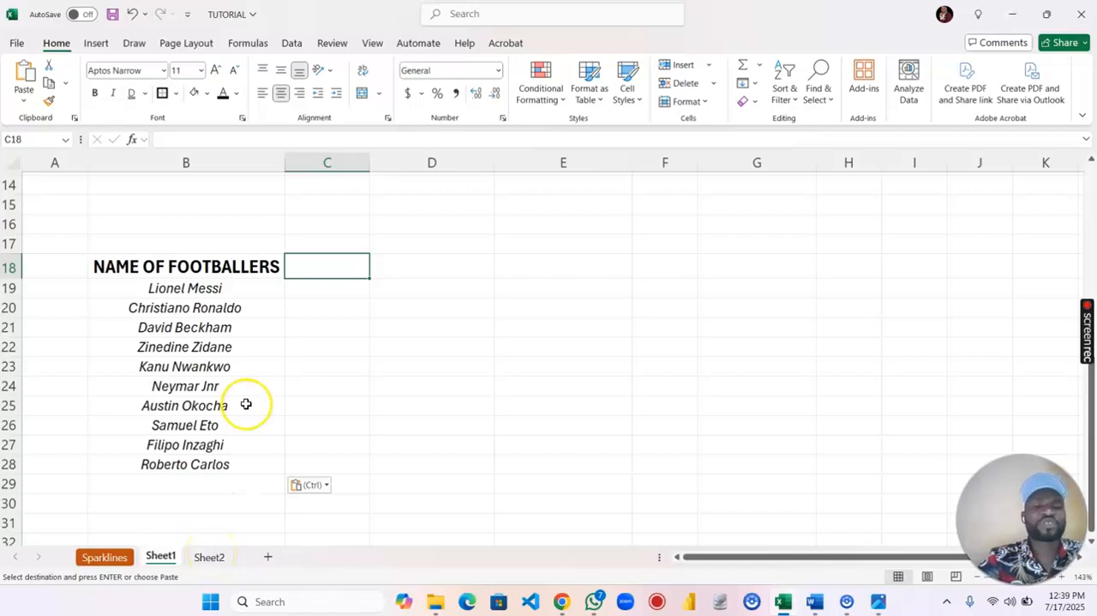
- Clear the previous copy selection and copy the whole footballer table A2:E12, including its column headings
scroll(245, 404, up, 5)
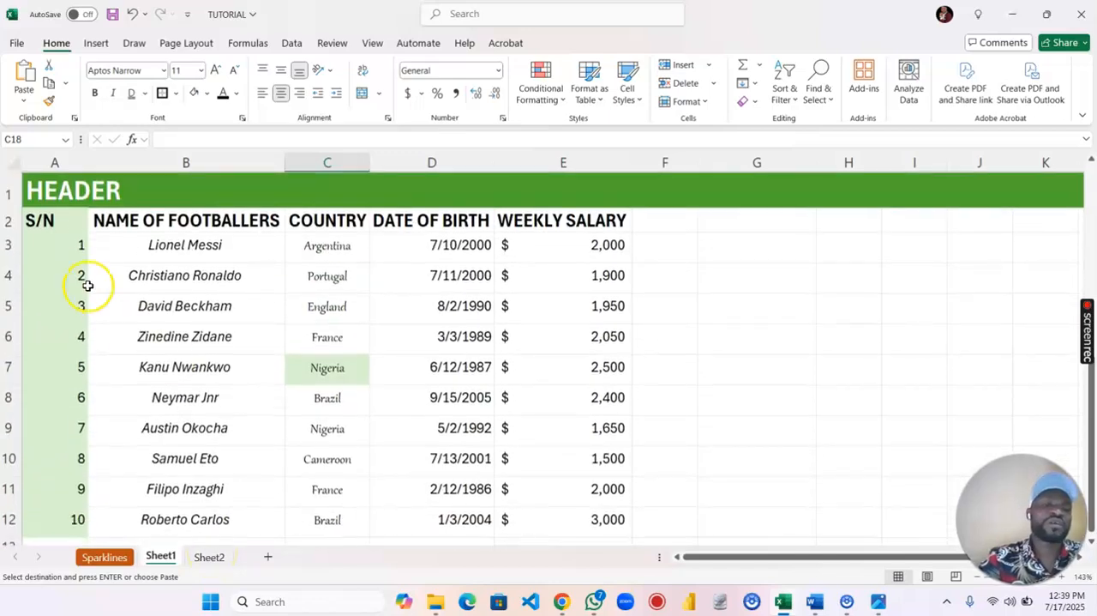
click(54, 221)
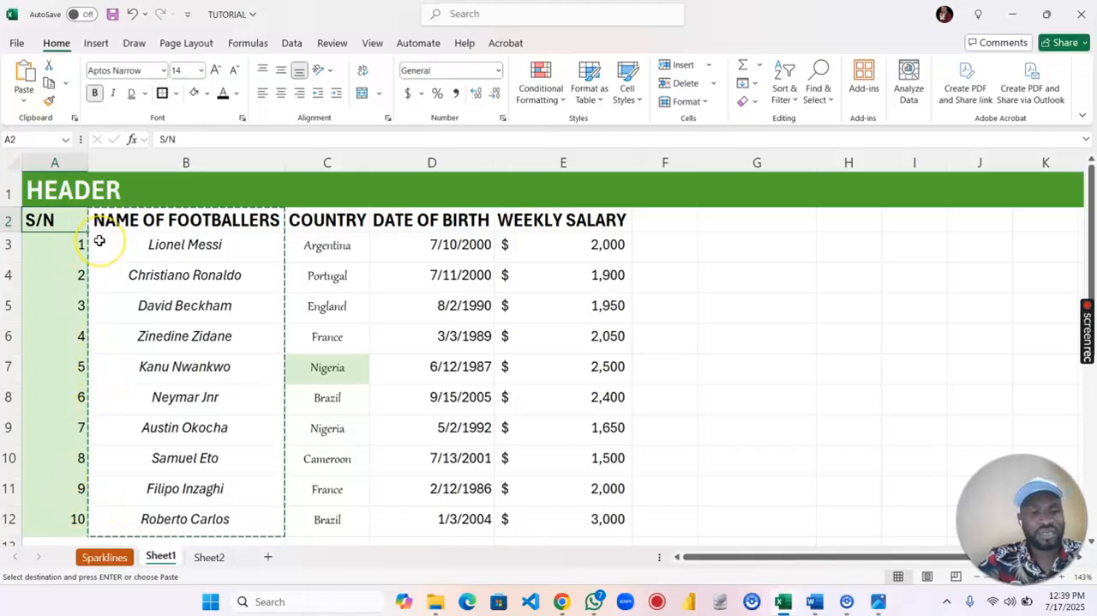
key(Escape)
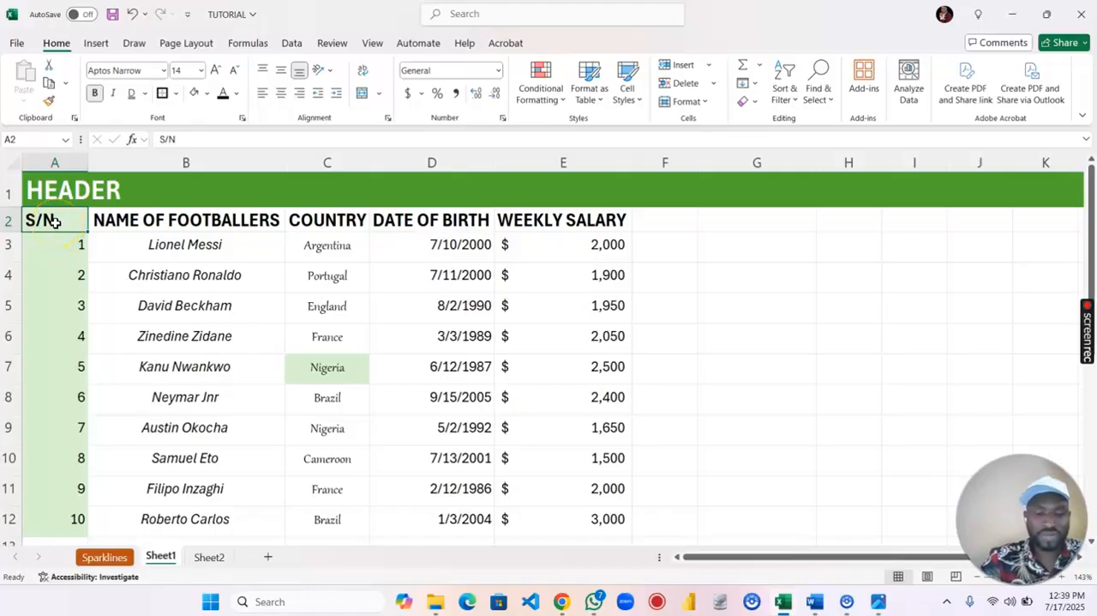
key(ctrl+shift+Right)
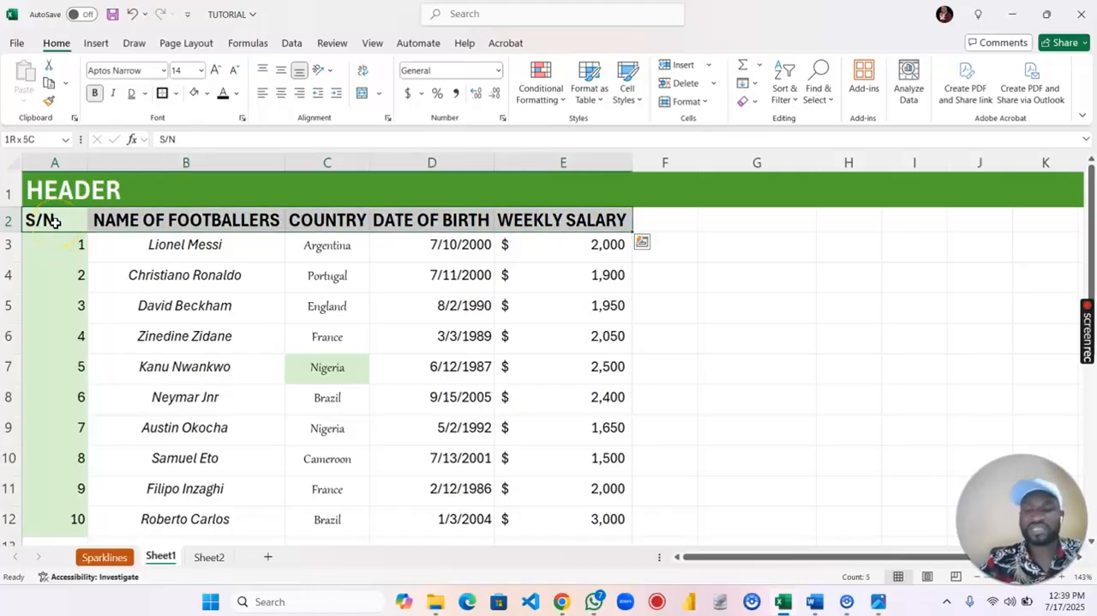
key(ctrl+shift+Down)
scroll(55, 223, down, 1)
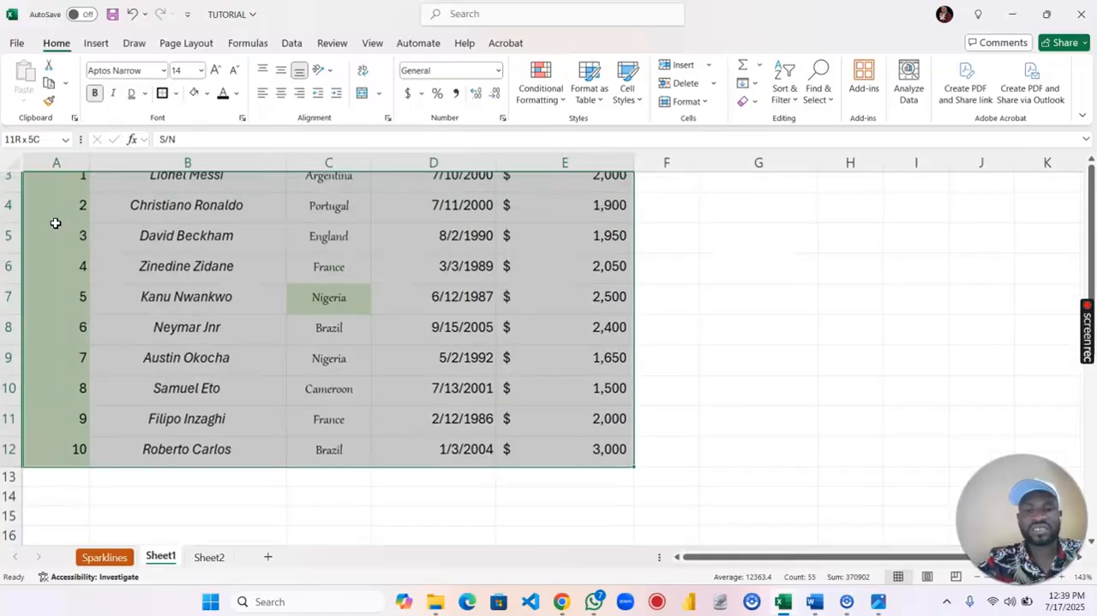
scroll(55, 222, up, 1)
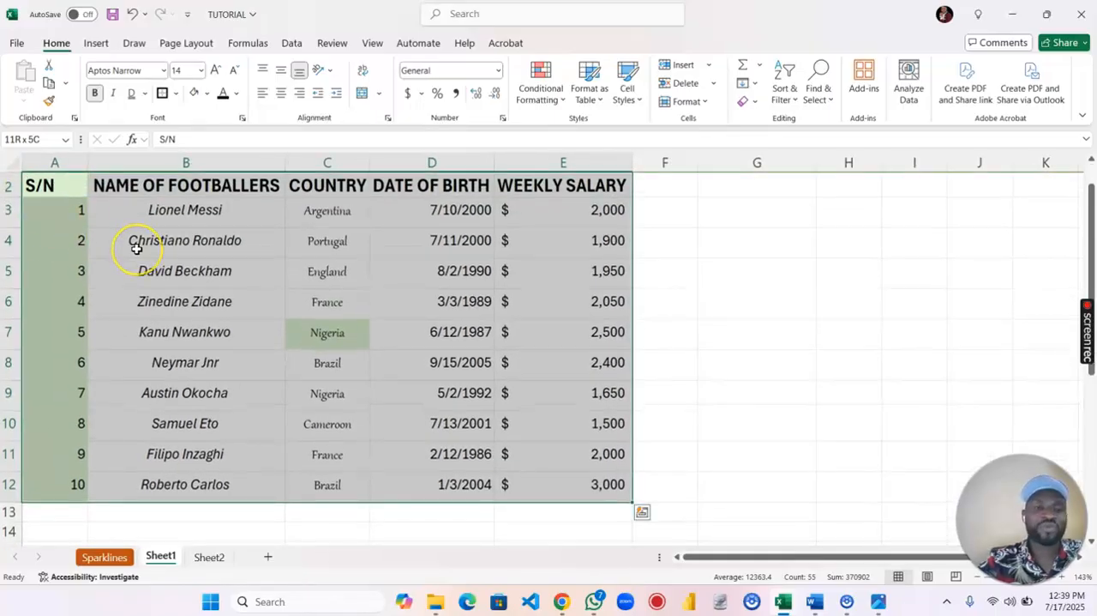
key(ctrl+c)
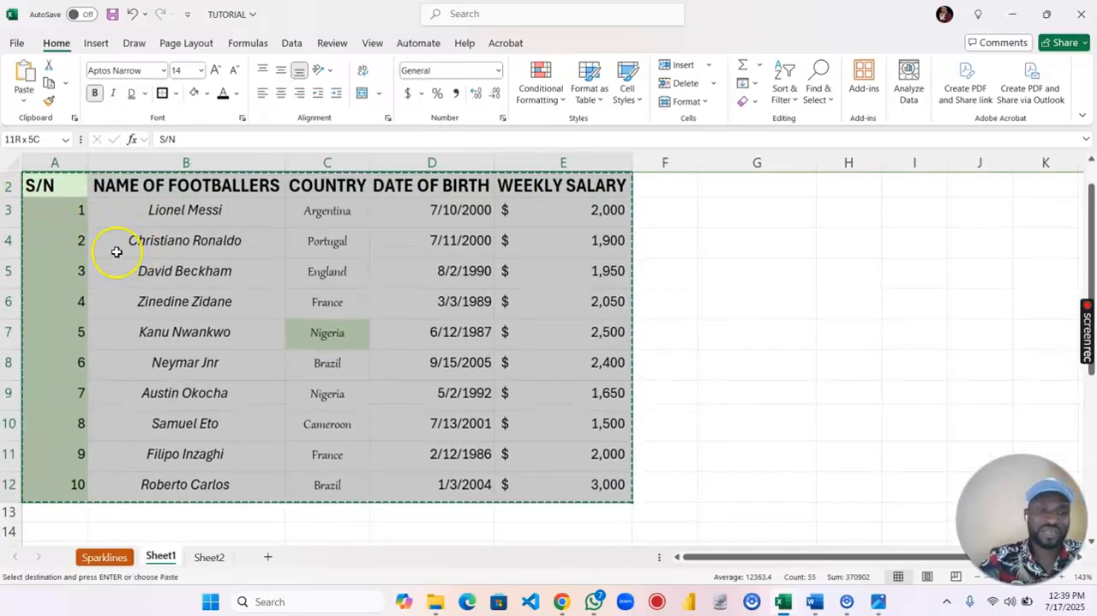
scroll(120, 256, up, 1)
scroll(197, 249, down, 1)
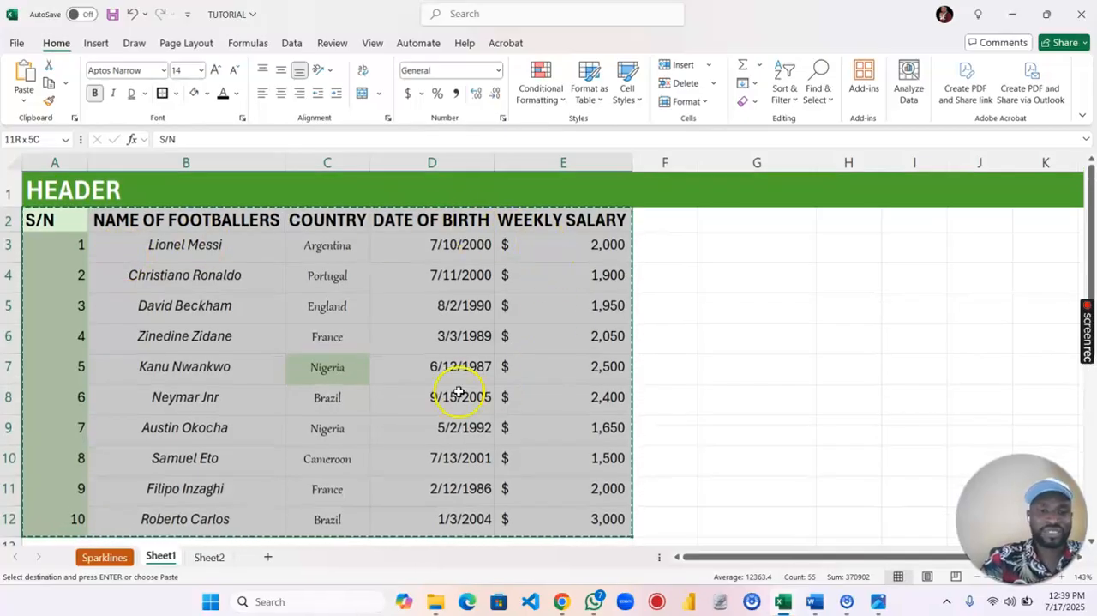
- Paste the copied table into Sheet2 starting at cell A1
click(209, 557)
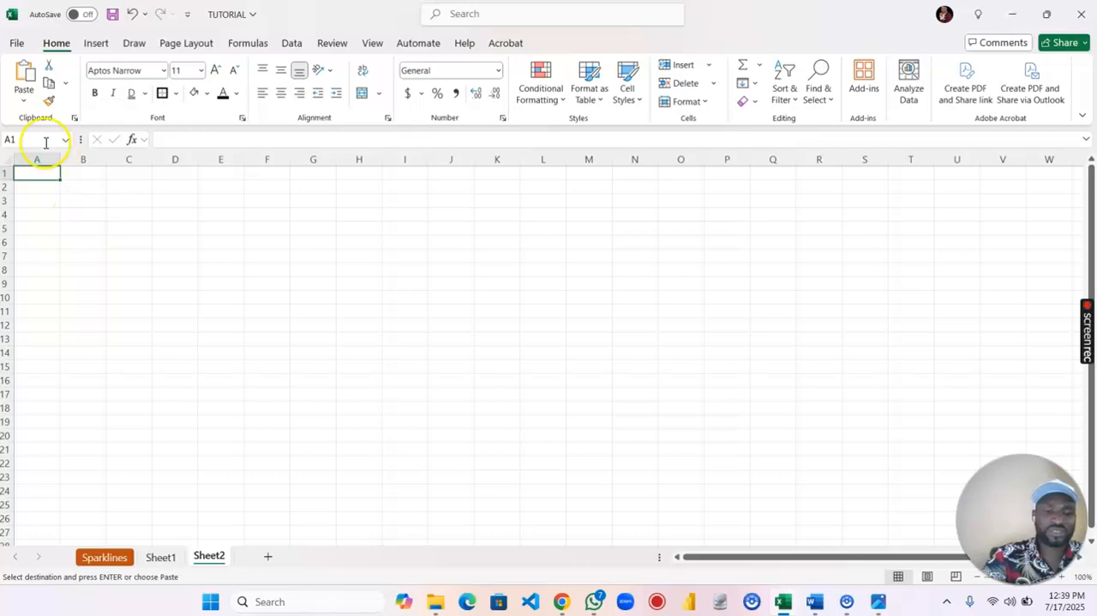
key(ctrl+v)
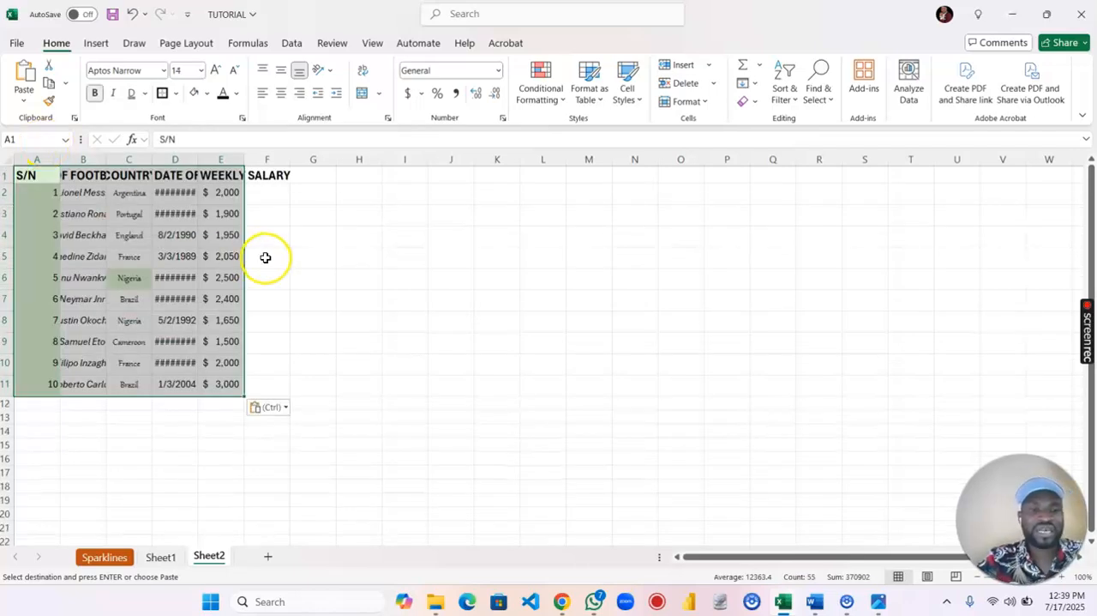
click(168, 415)
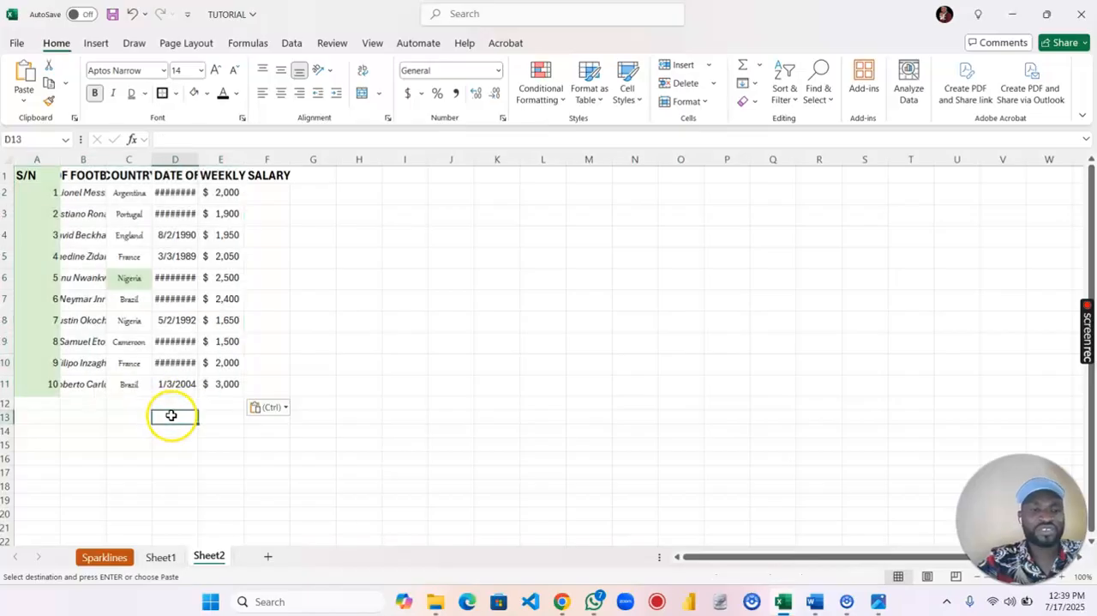
- Autofit the widths of columns B through E in Sheet2 to their contents
double_click(246, 161)
drag(197, 158, 196, 159)
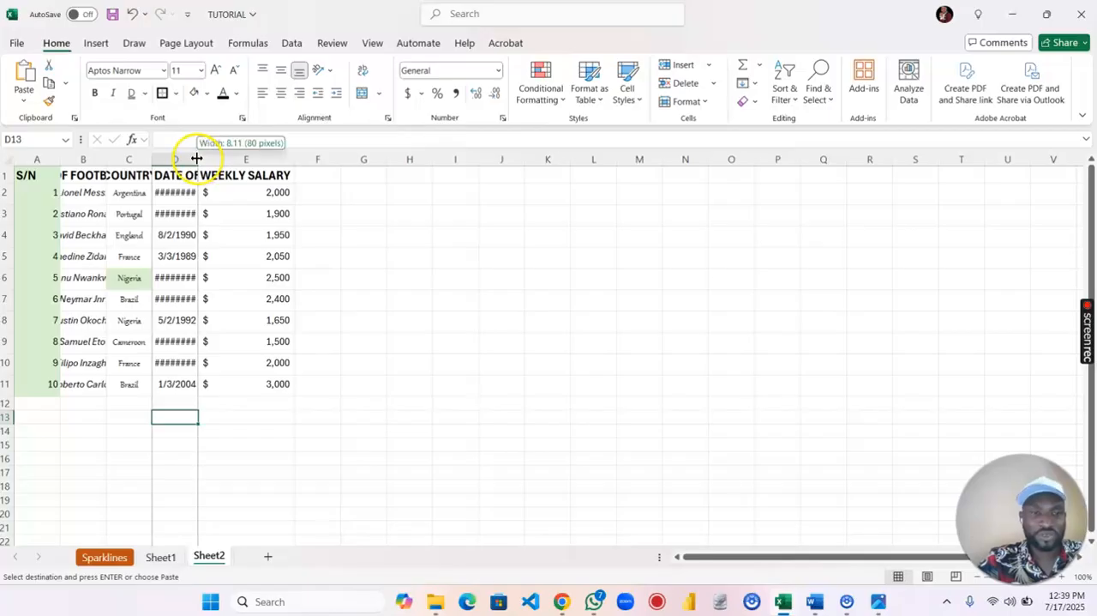
double_click(197, 159)
double_click(152, 159)
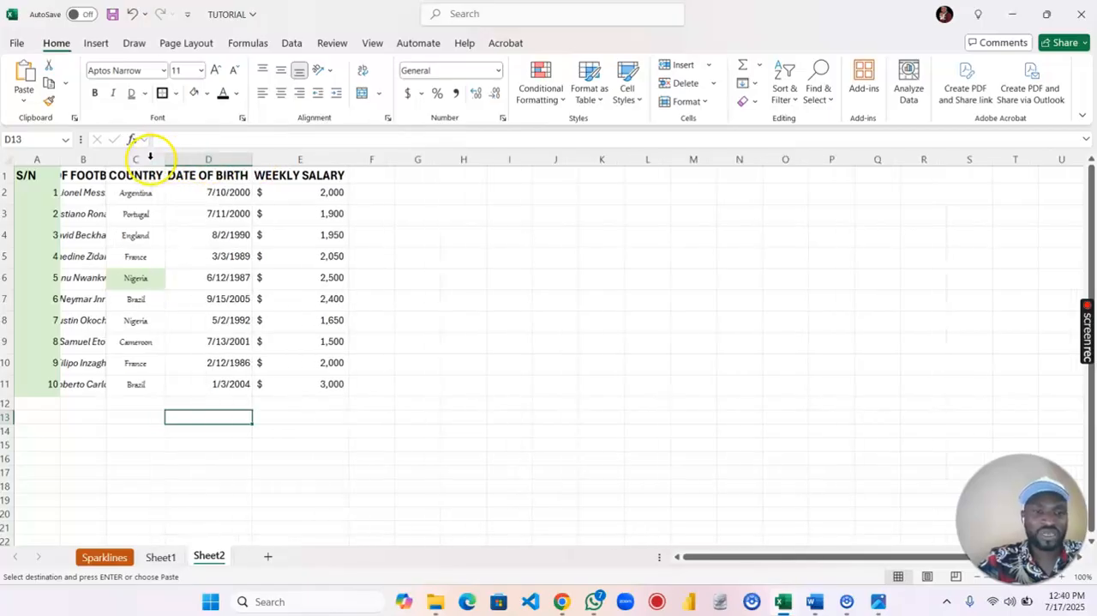
double_click(106, 158)
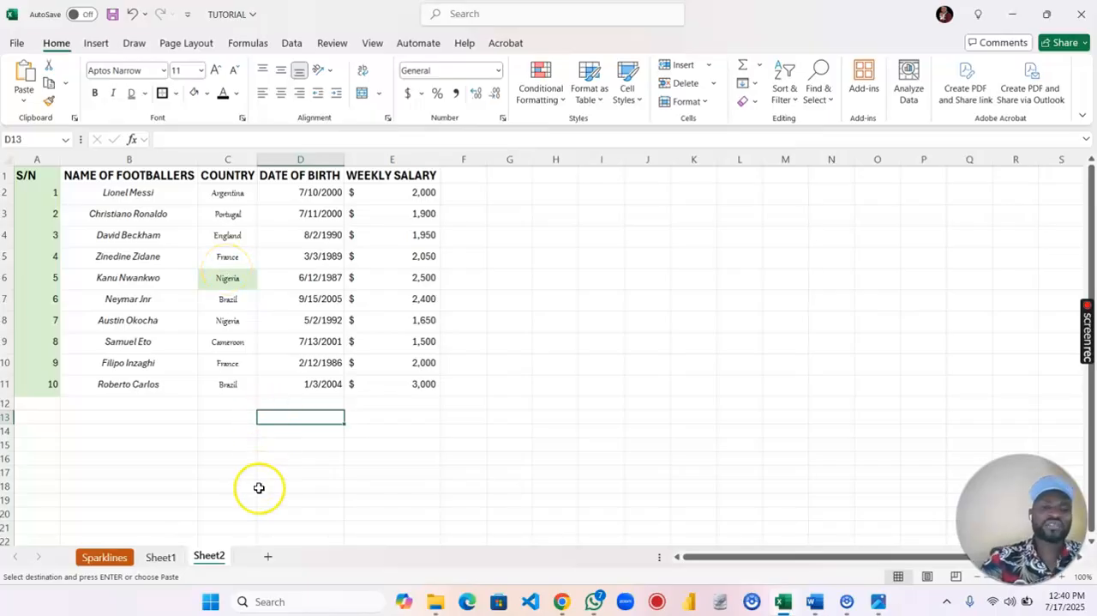
- Add a new worksheet and enter the formula =Sheet1!A2:B12 in its cell A1 to pull in the serial numbers and footballer names
click(268, 559)
text(=)
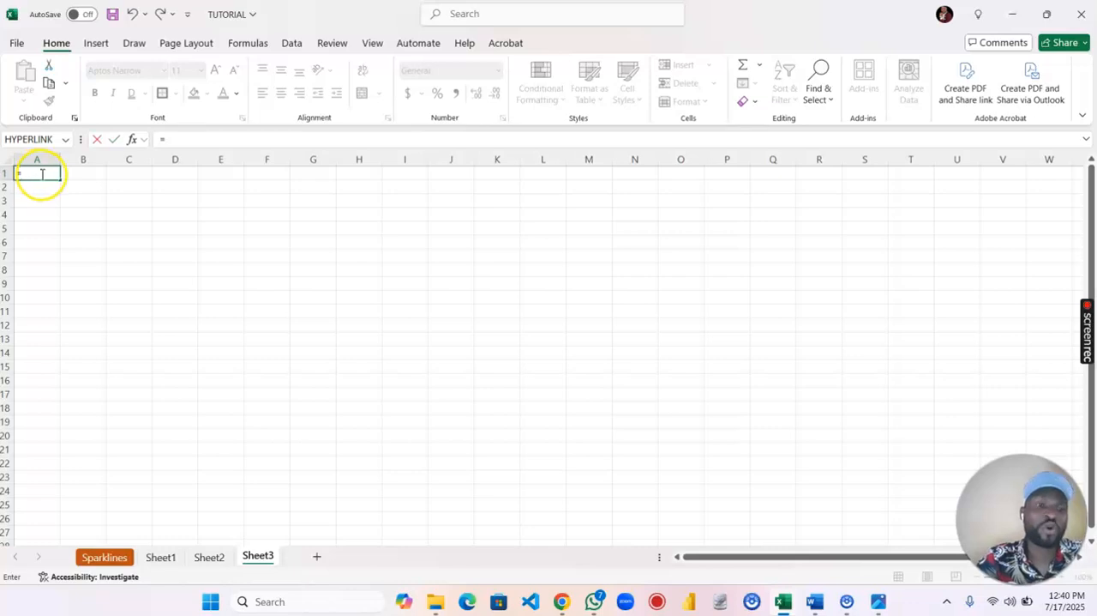
key(Escape)
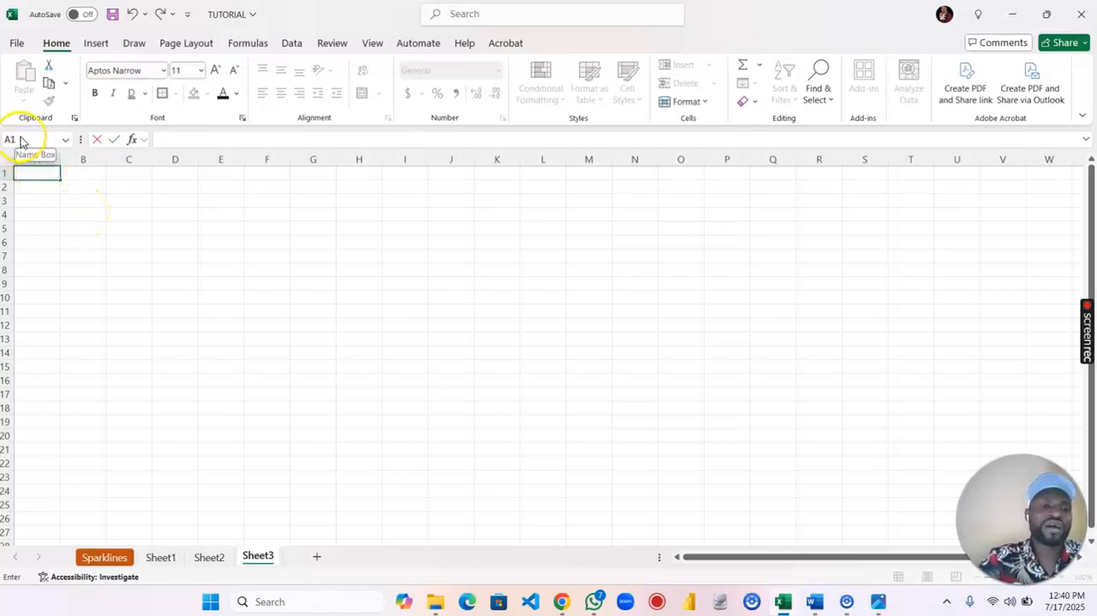
text(=)
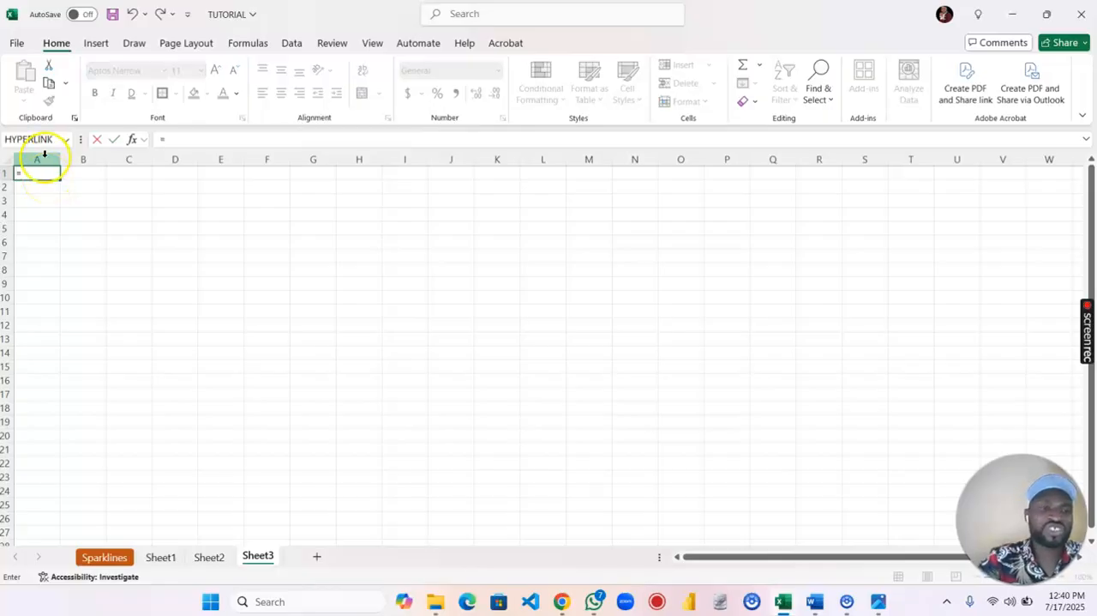
click(163, 558)
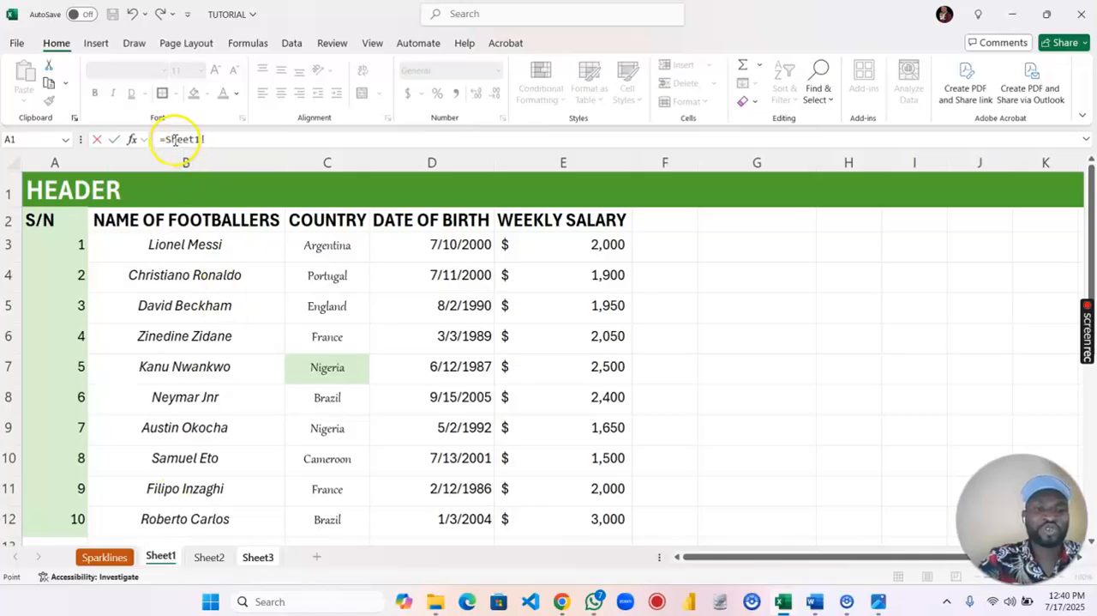
click(58, 218)
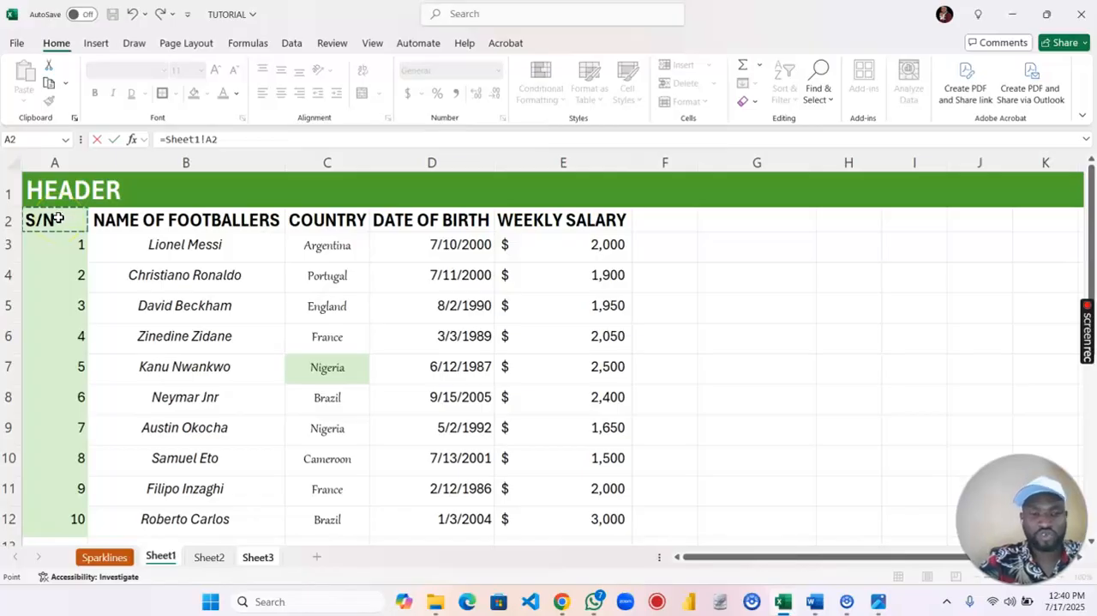
key(shift+Right)
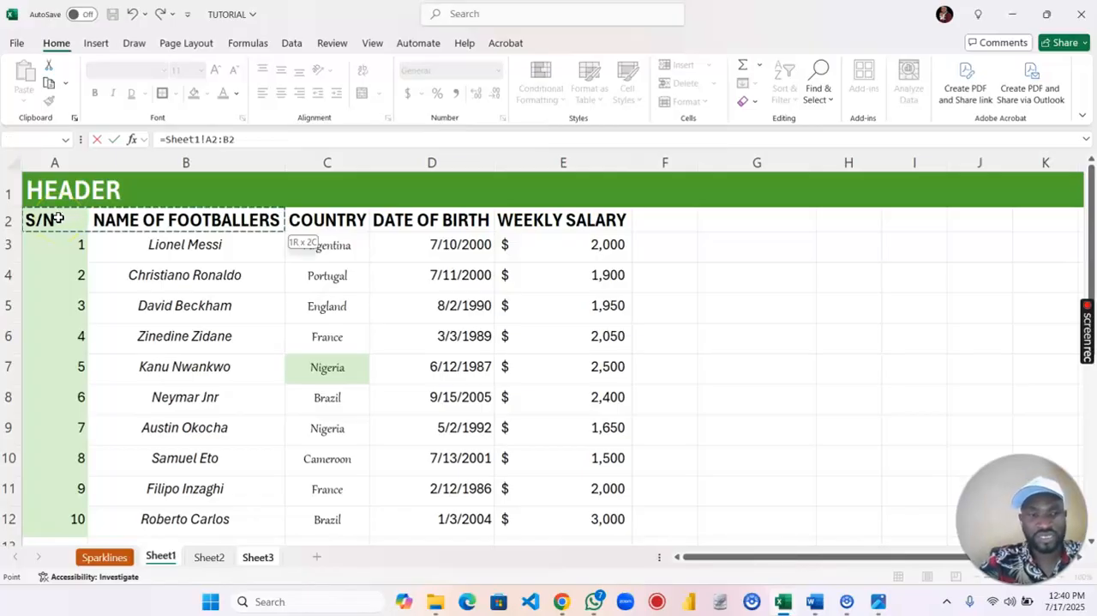
key(ctrl+shift+Down)
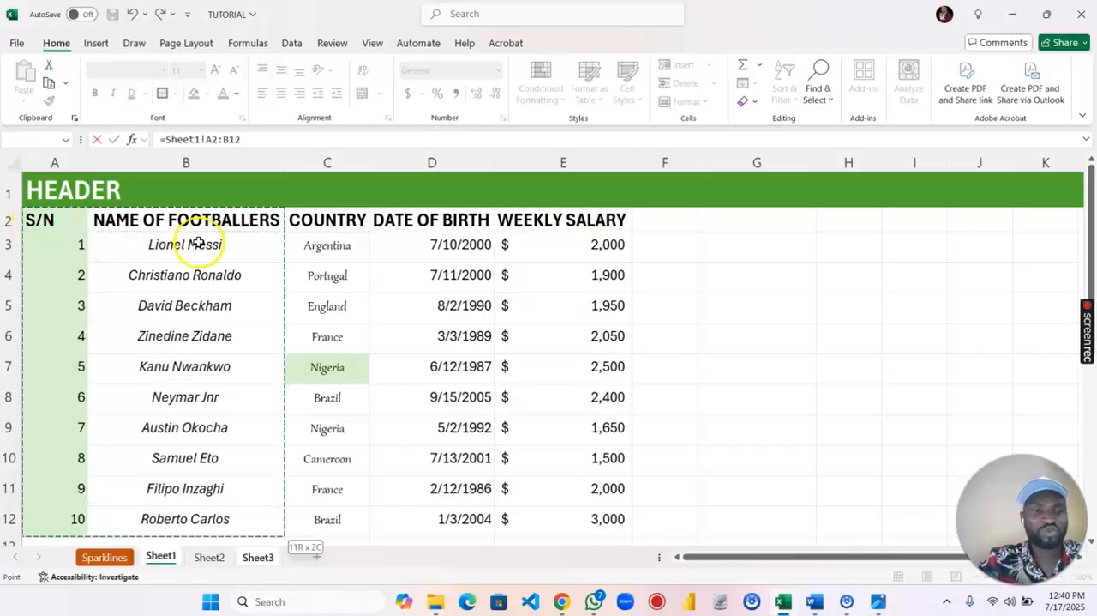
scroll(205, 250, down, 3)
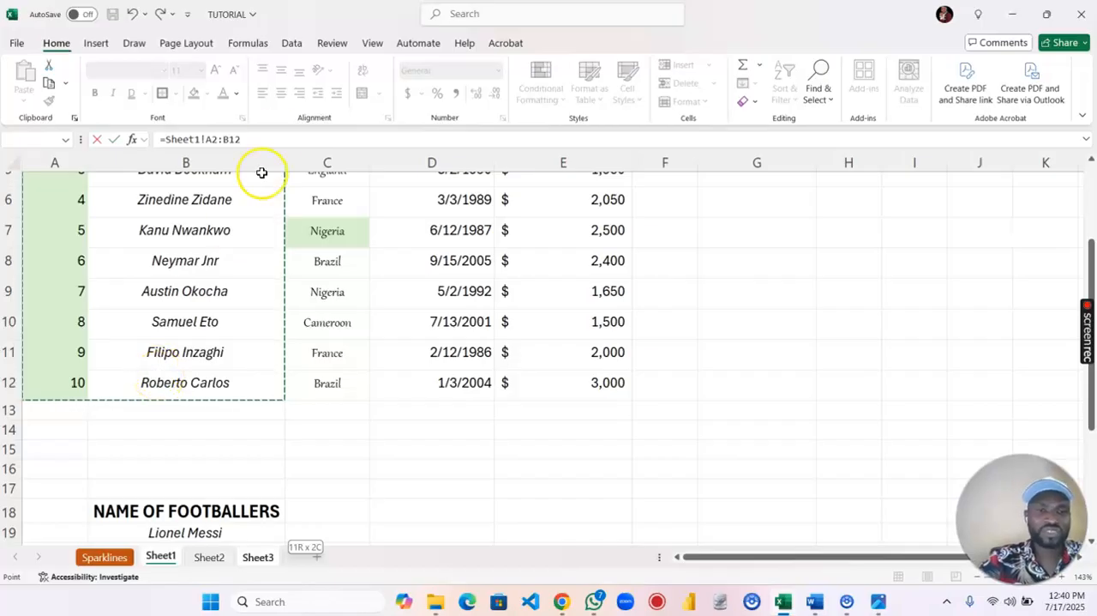
key(Return)
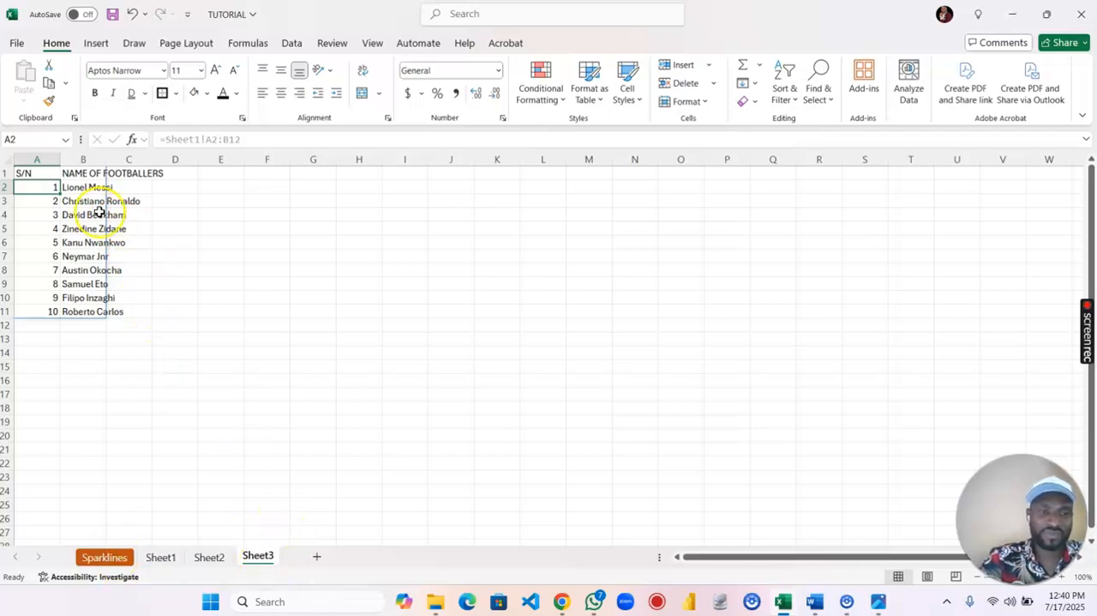
- Autofit the width of column B in Sheet3 to the footballer names
double_click(105, 157)
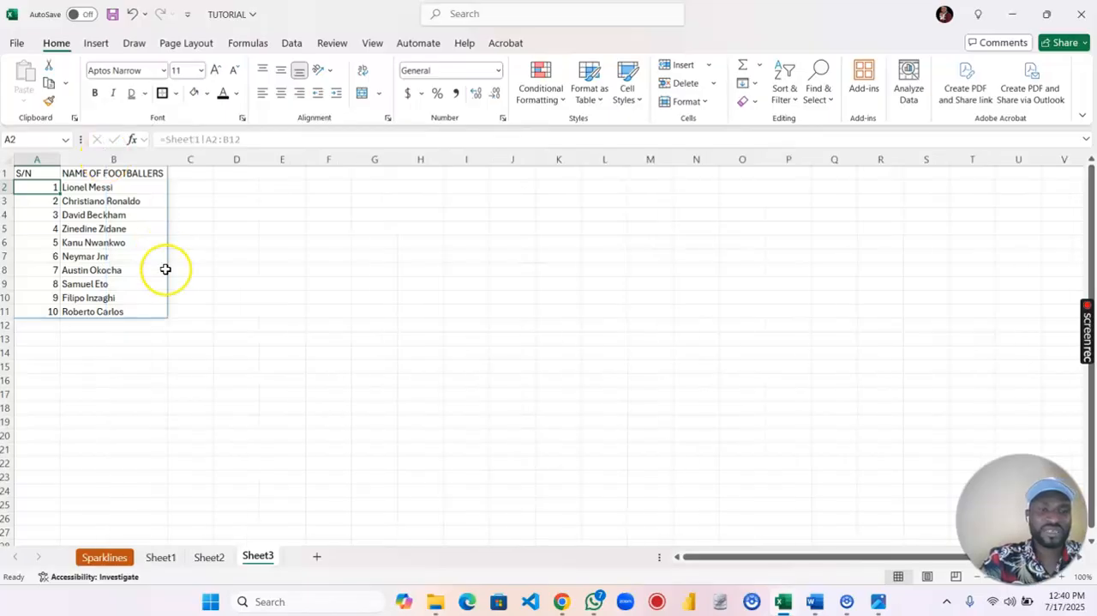
click(154, 335)
click(142, 242)
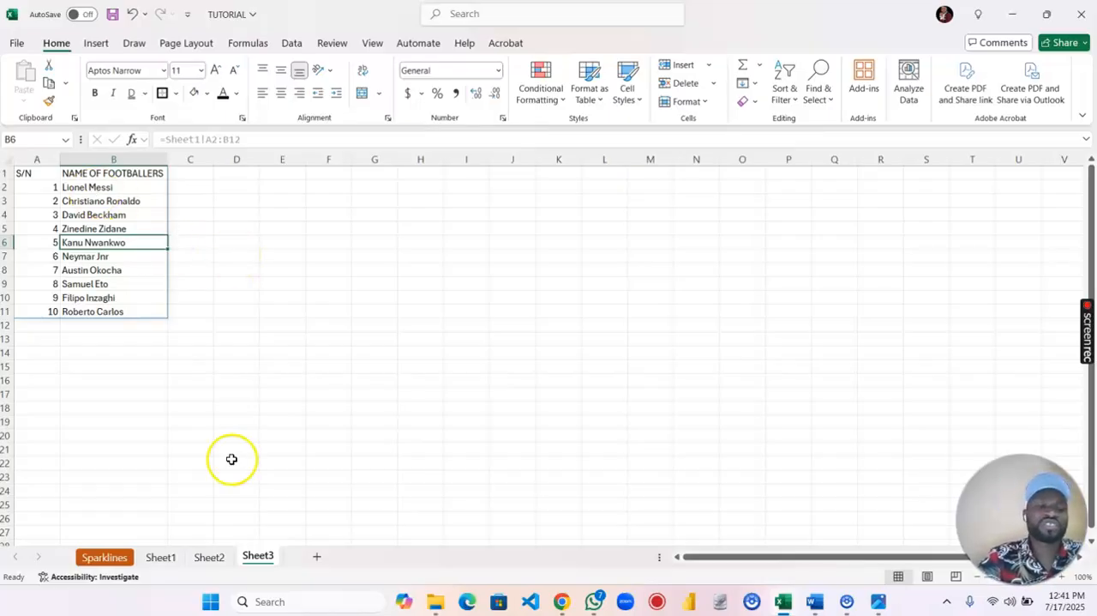
- Enter the formula =Sheet1!C2:C12 in cell C1 of Sheet3 and widen column C slightly to fit the country names
click(196, 174)
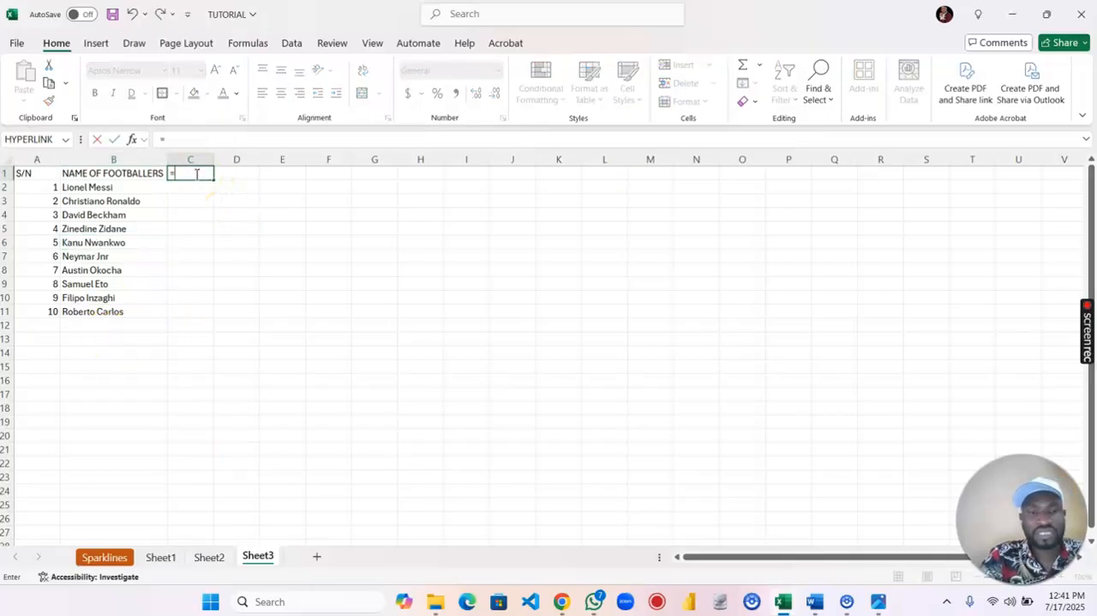
click(160, 558)
scroll(292, 334, up, 2)
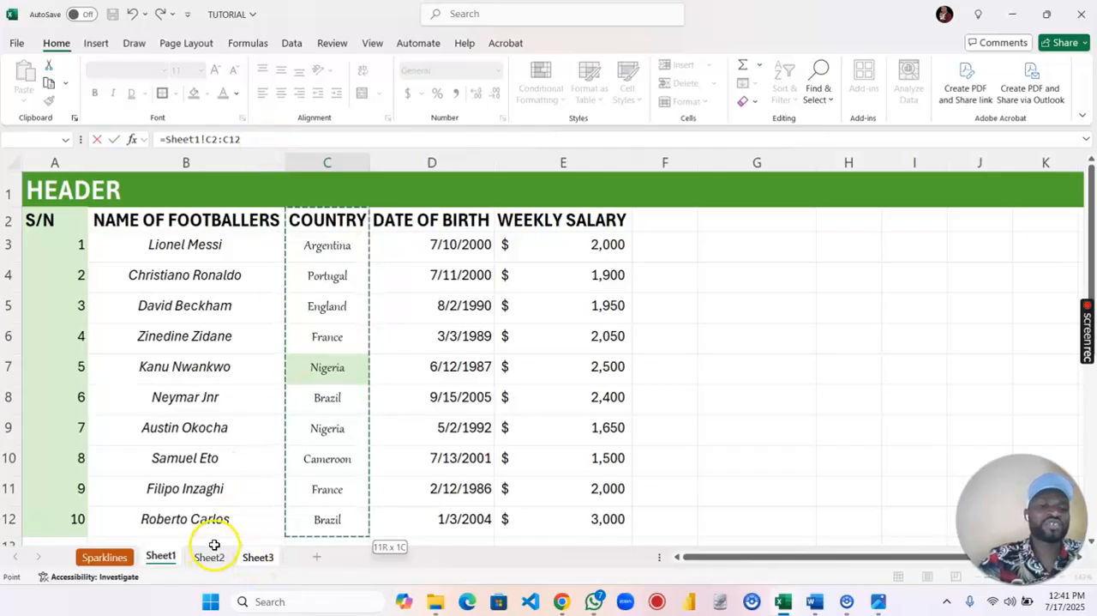
key(Return)
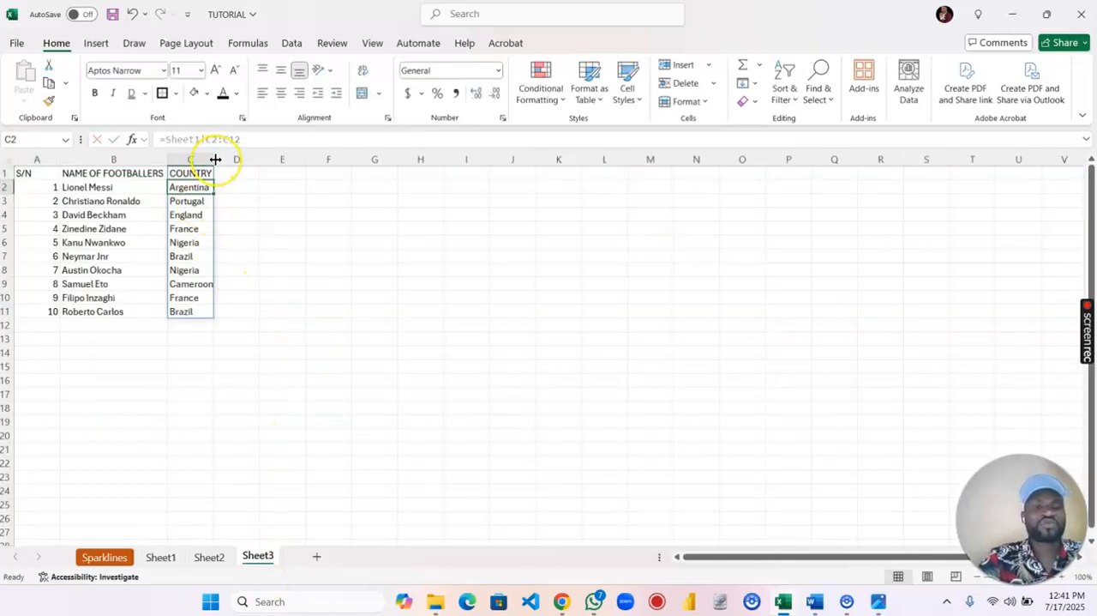
drag(216, 159, 217, 160)
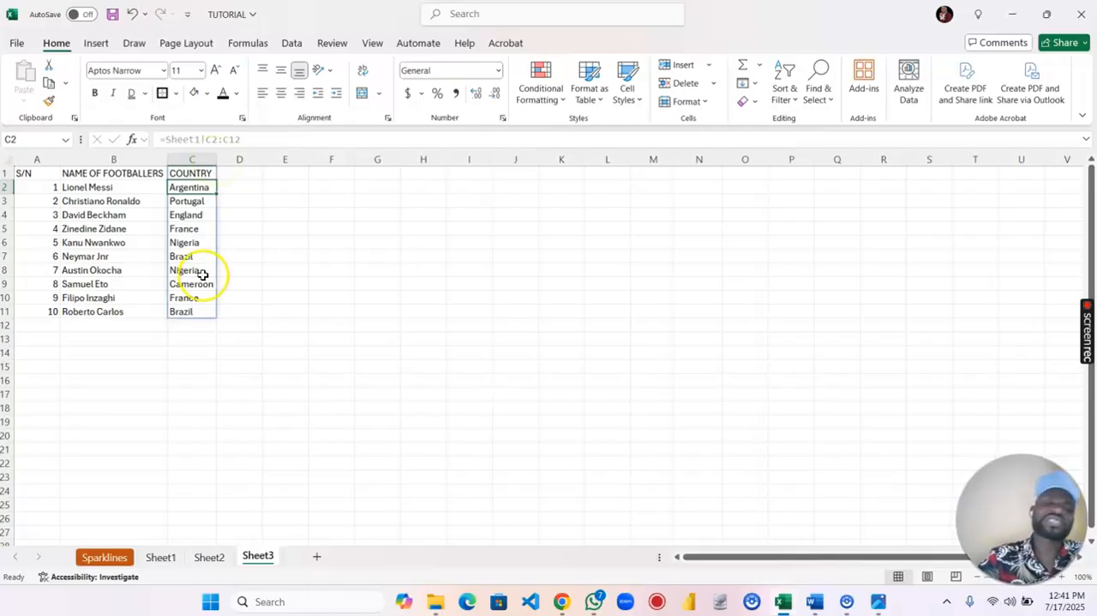
click(43, 175)
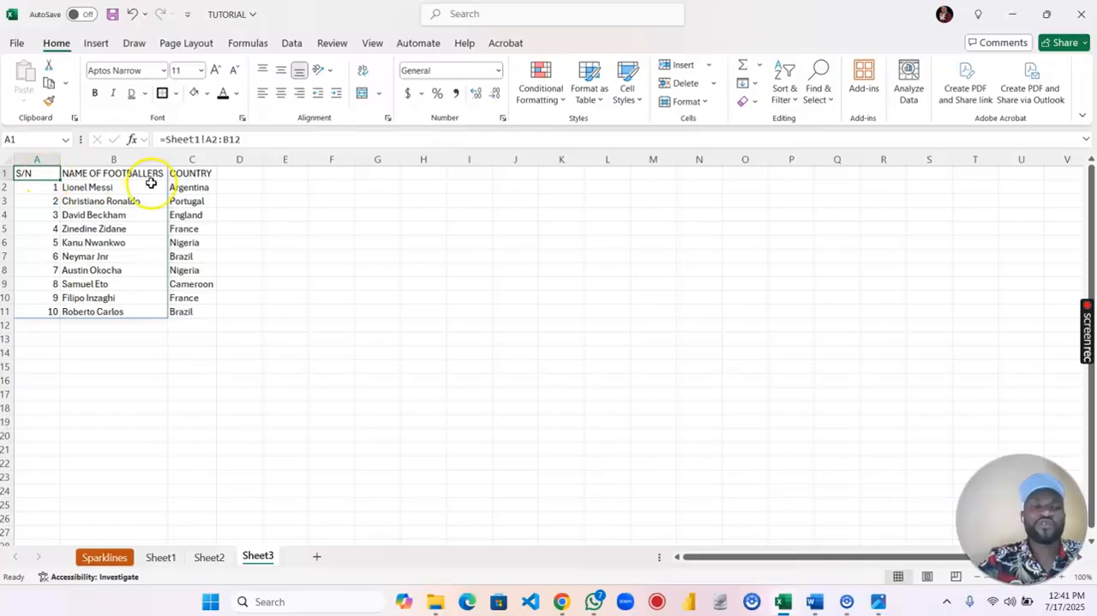
- Delete Sheet3 from the workbook permanently
right_click(261, 559)
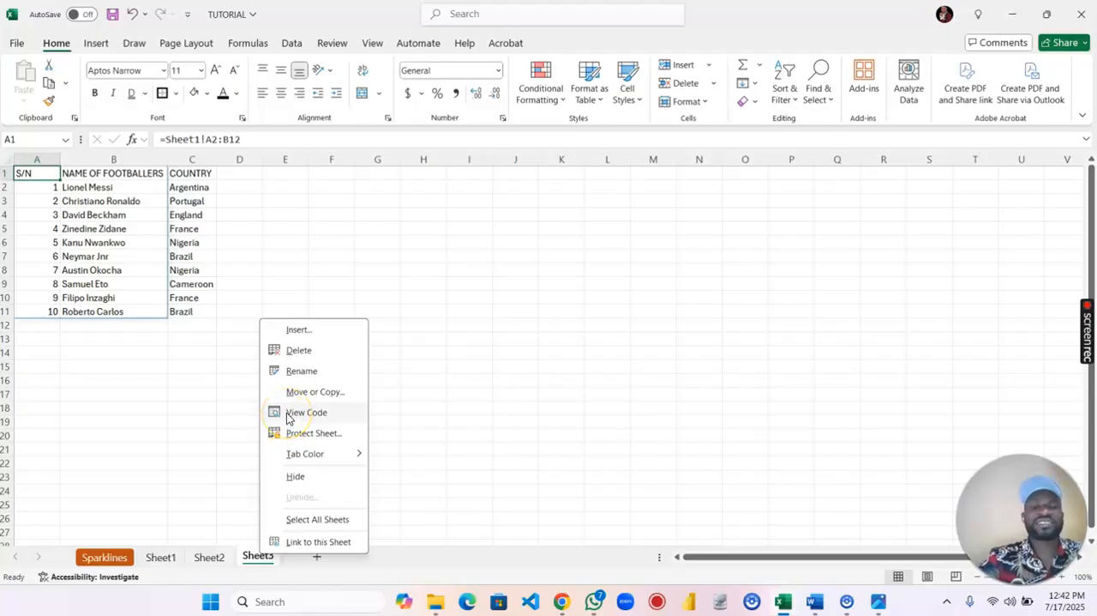
click(299, 351)
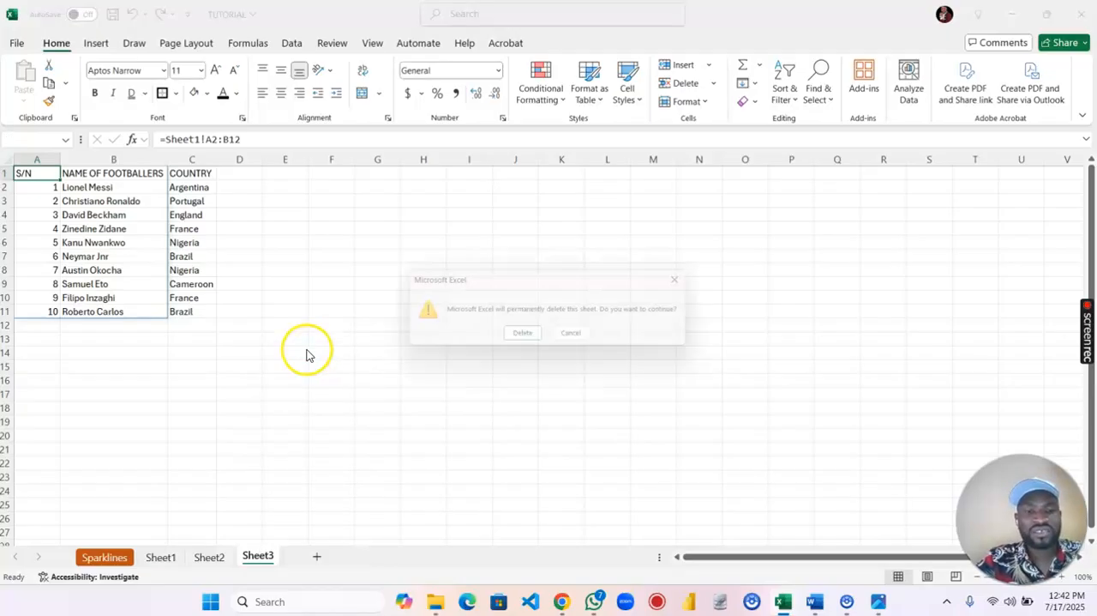
click(524, 338)
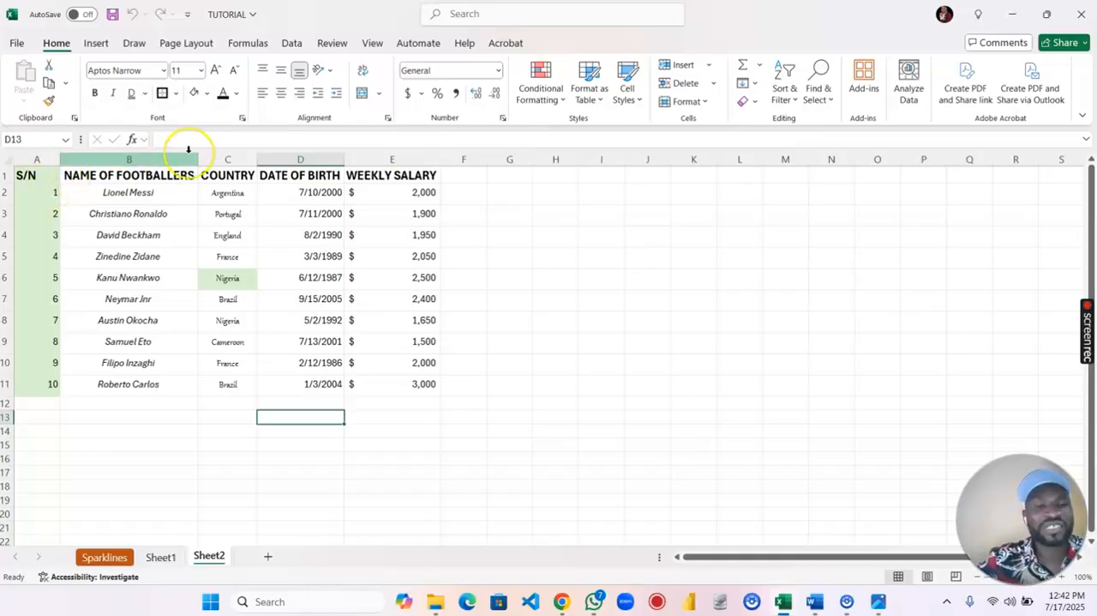
- Rename Sheet1 as Practice
click(161, 557)
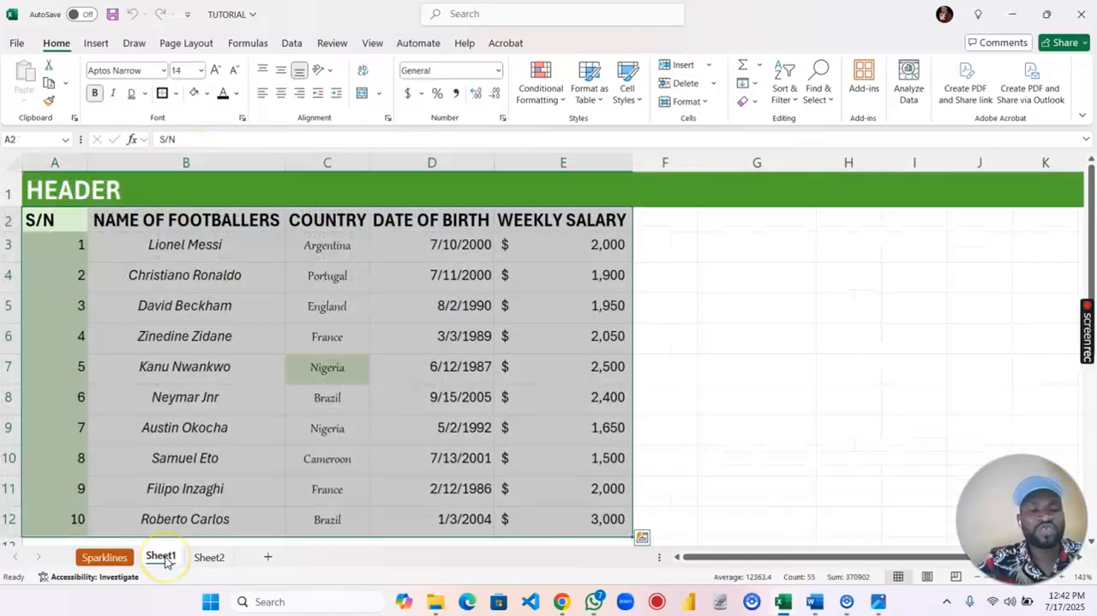
click(228, 369)
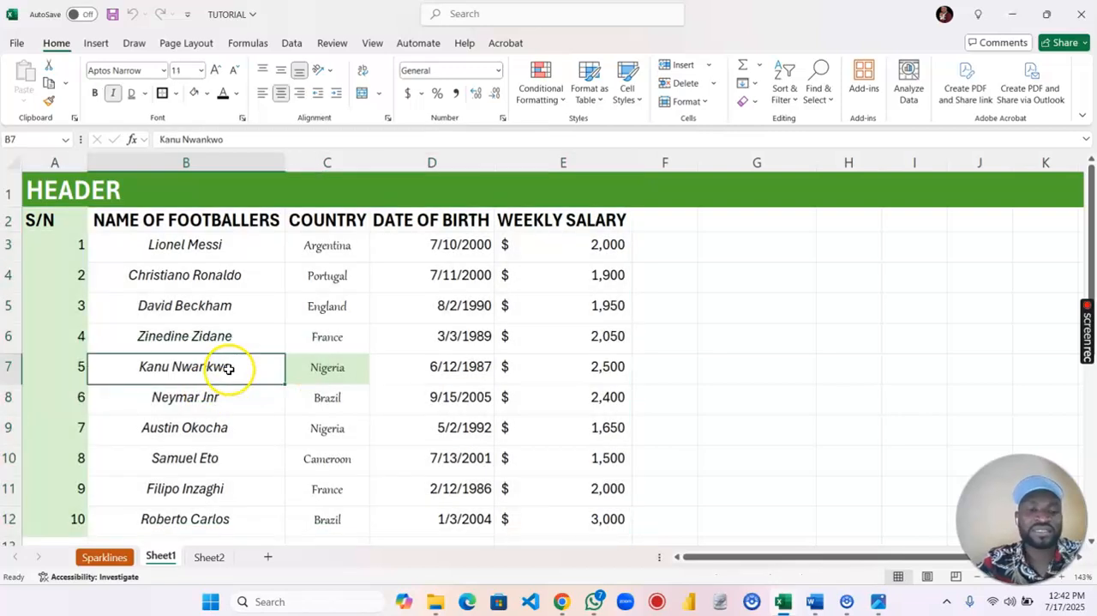
double_click(160, 557)
text(Practice)
key(Return)
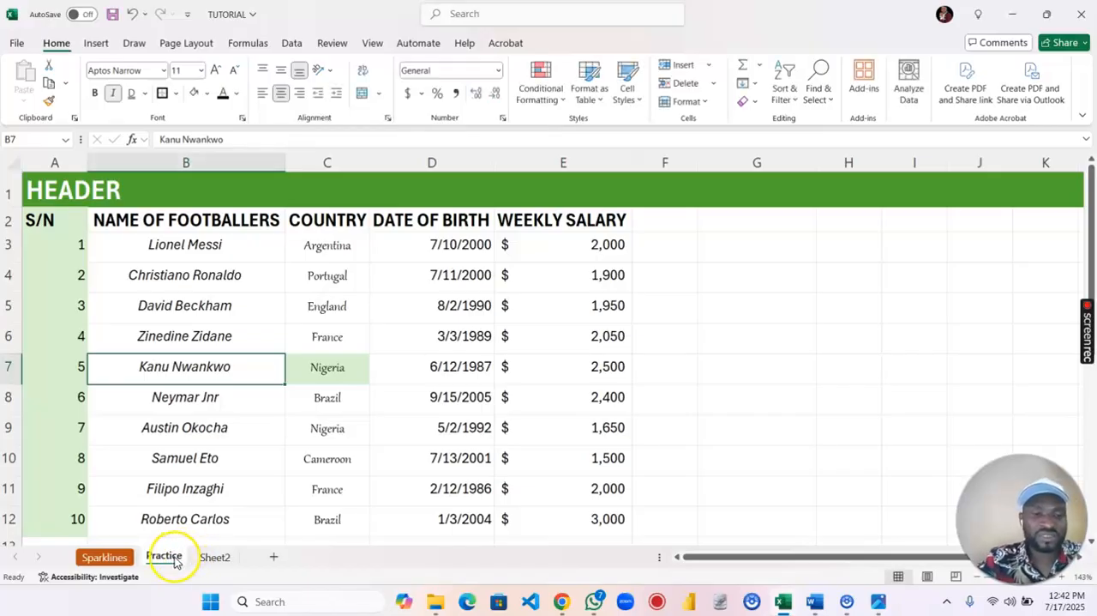
- Extend the name of the Practice worksheet to Practice Sheet
double_click(166, 556)
click(175, 554)
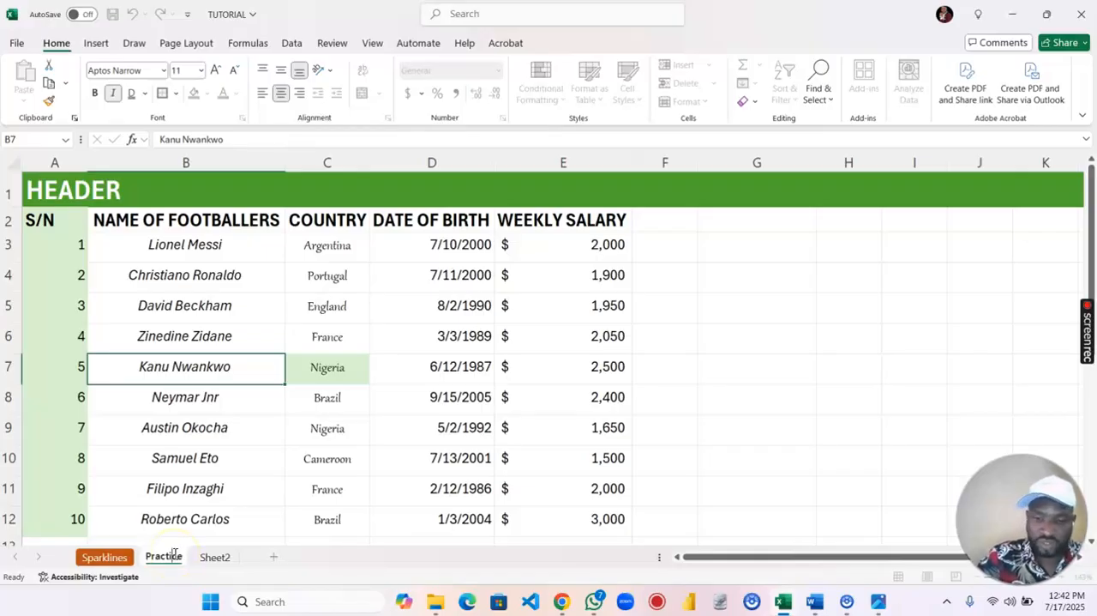
text(Sheet)
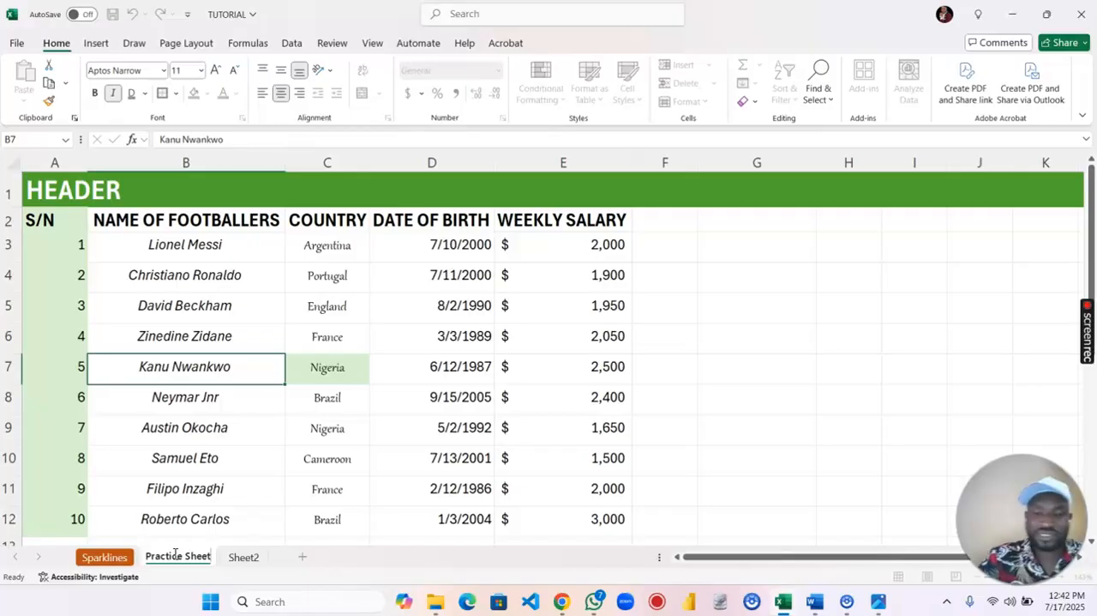
key(Return)
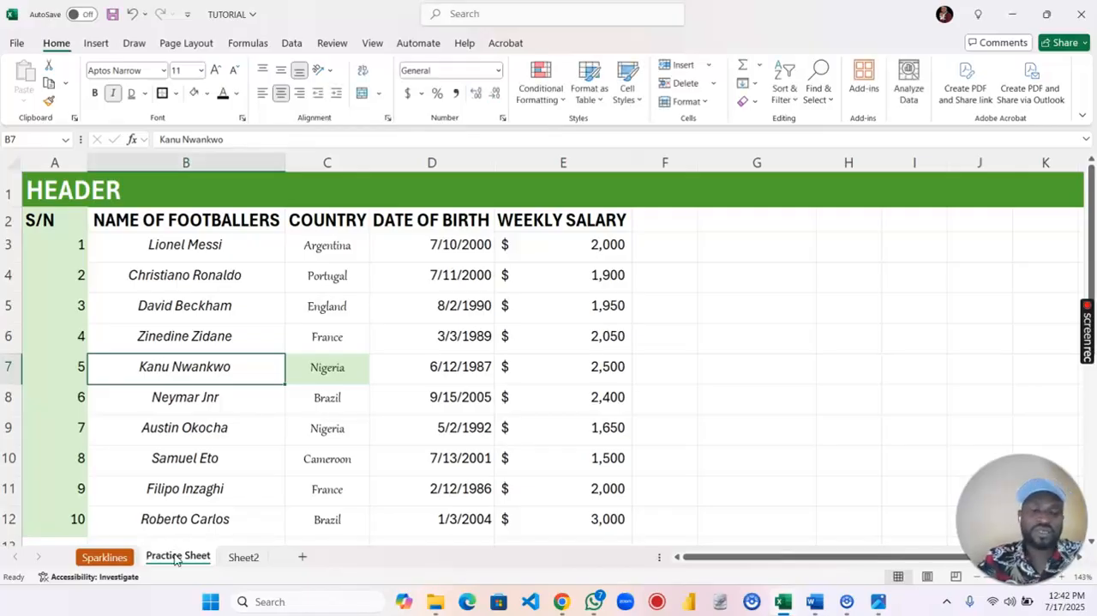
click(213, 335)
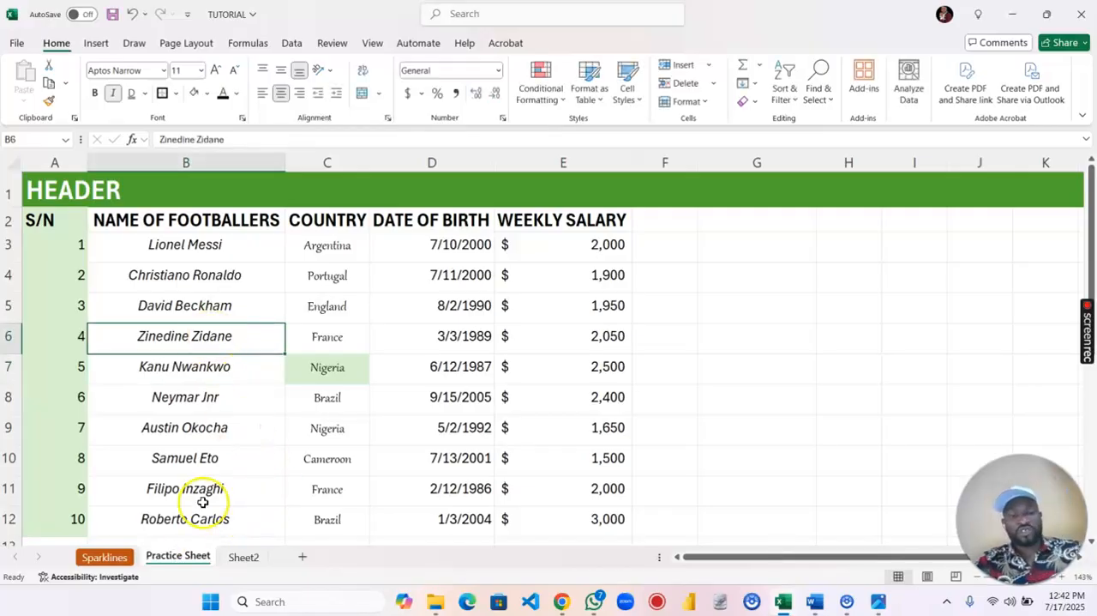
- Give the Practice Sheet tab a light blue theme colour, check it from Sheet2 and return to Practice Sheet
right_click(181, 558)
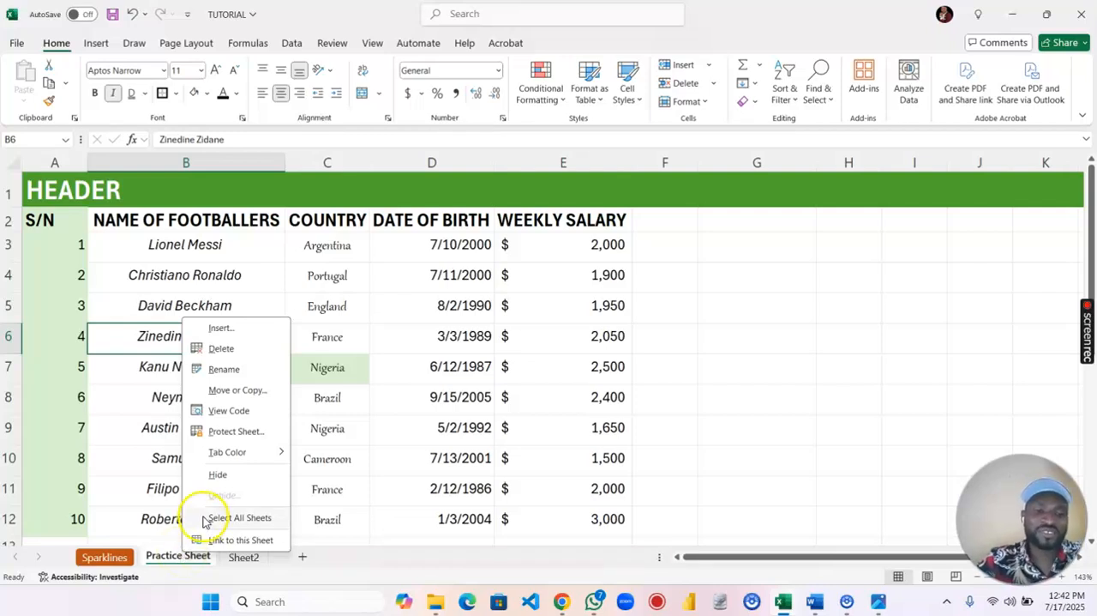
click(221, 348)
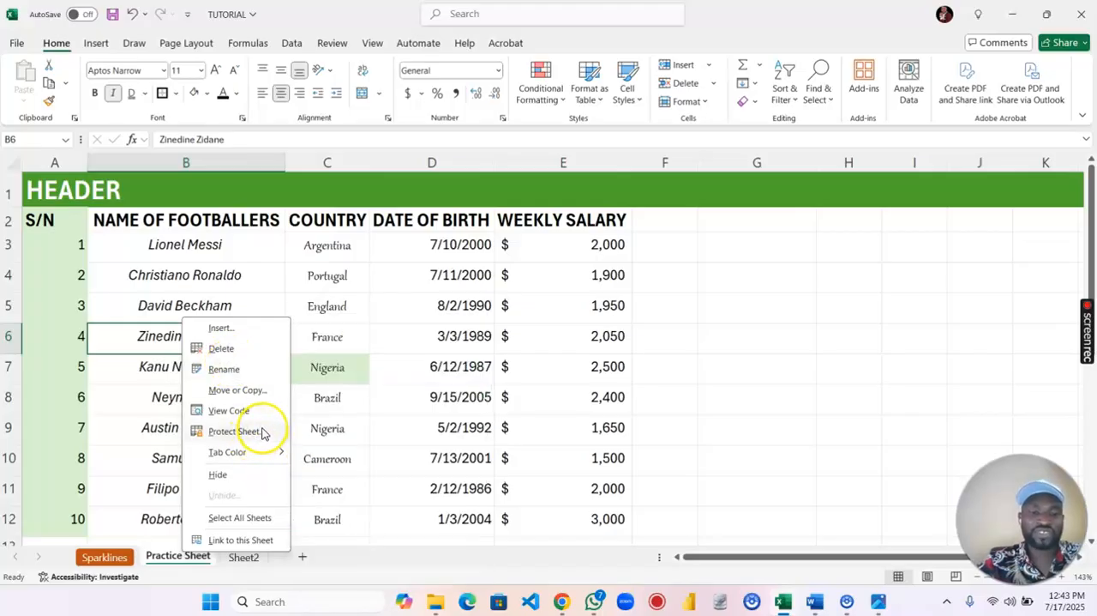
mouse_move(270, 452)
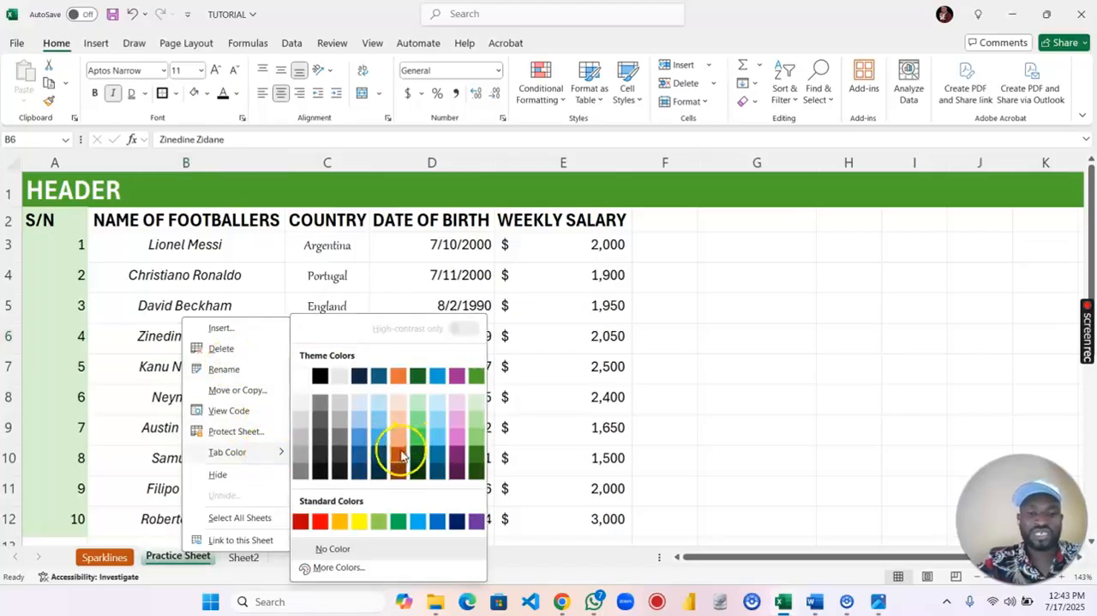
click(438, 438)
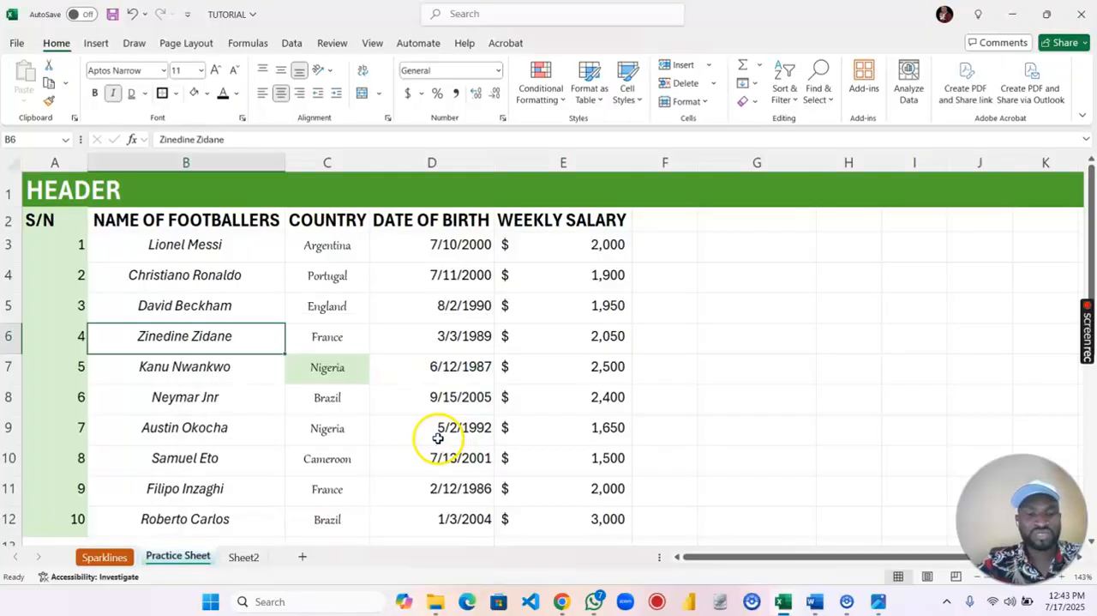
click(242, 558)
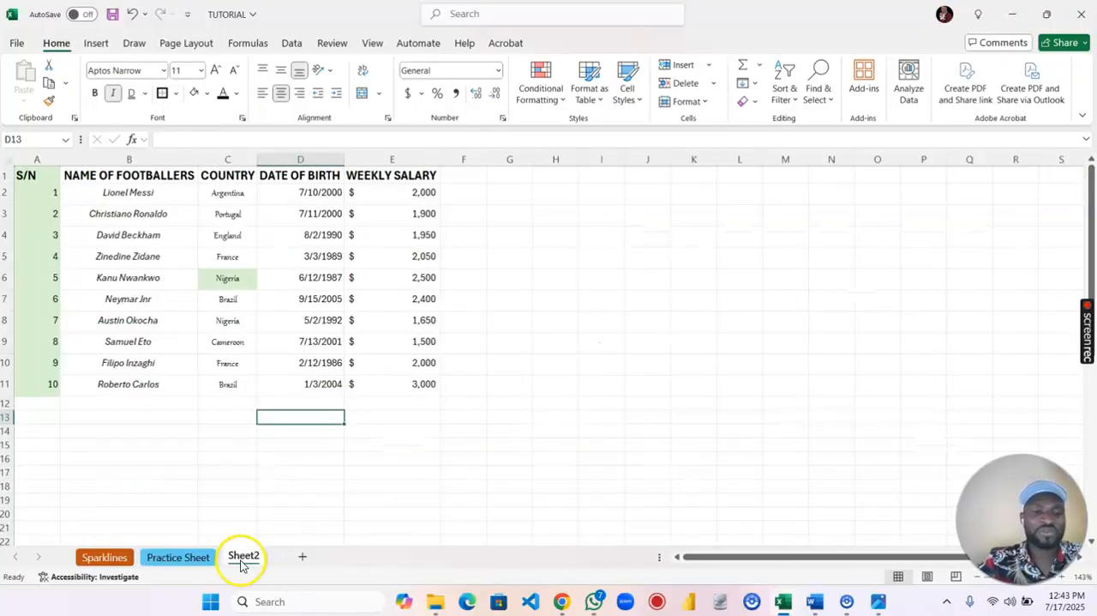
click(176, 558)
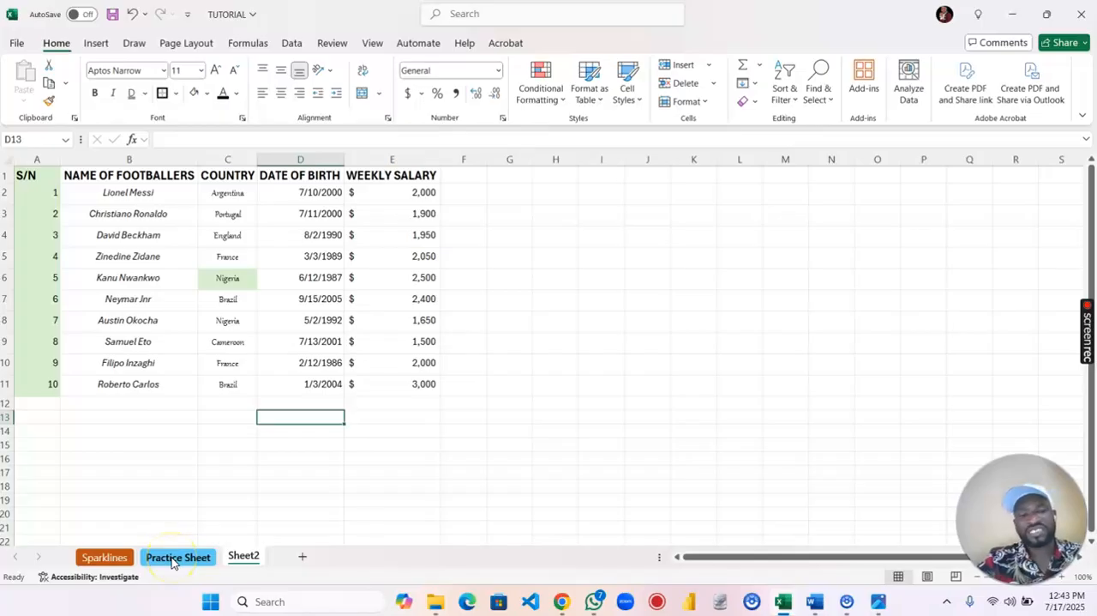
click(173, 559)
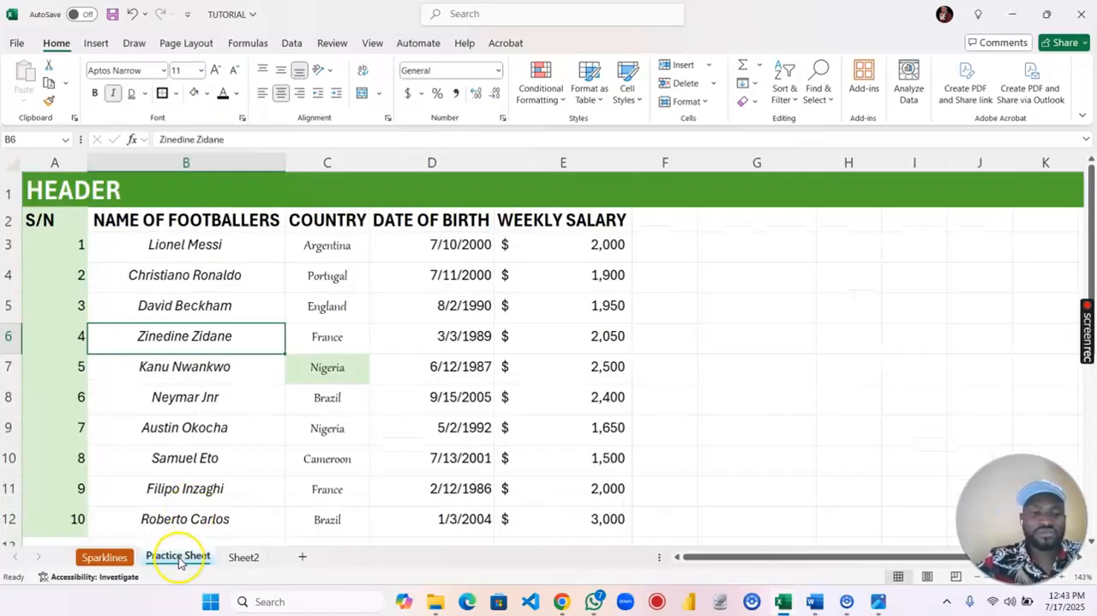
- Create a copy of Practice Sheet at the end of the TUTORIAL.xlsx workbook
right_click(178, 559)
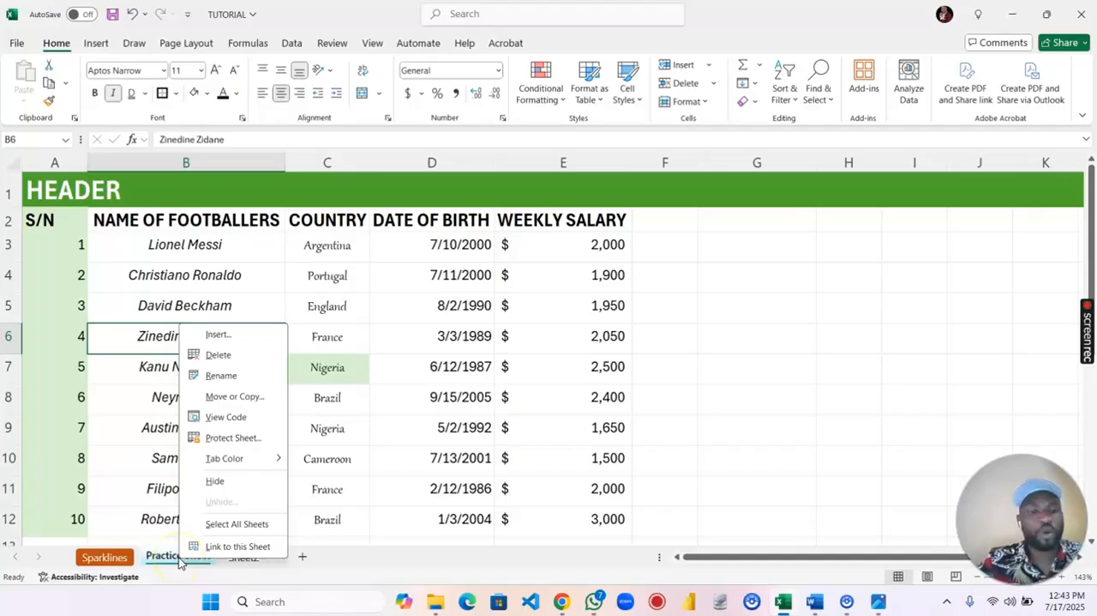
click(251, 396)
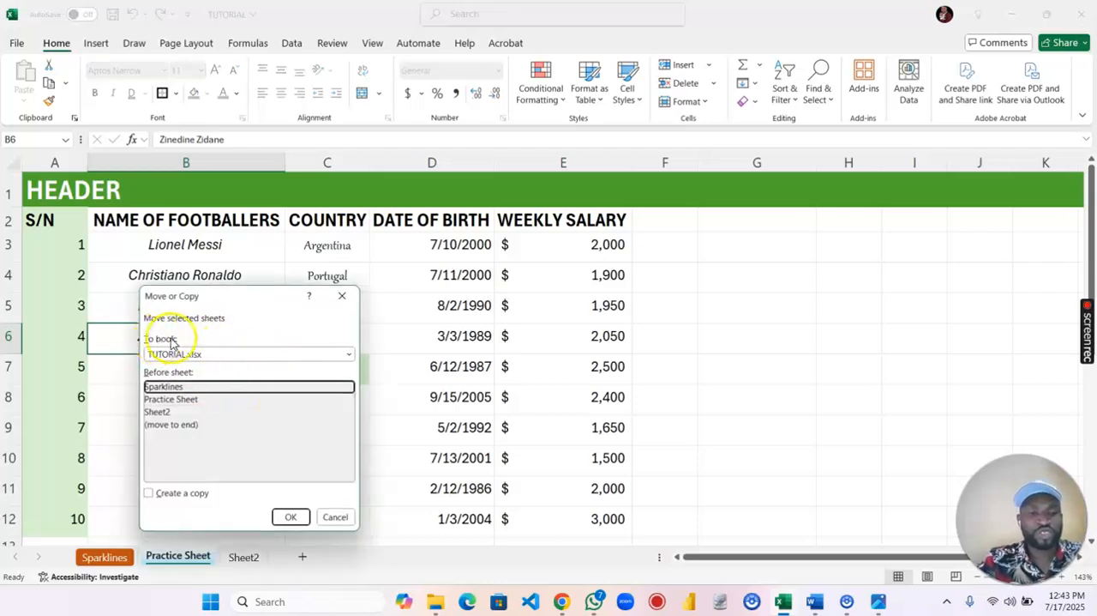
click(191, 355)
click(191, 355)
click(191, 355)
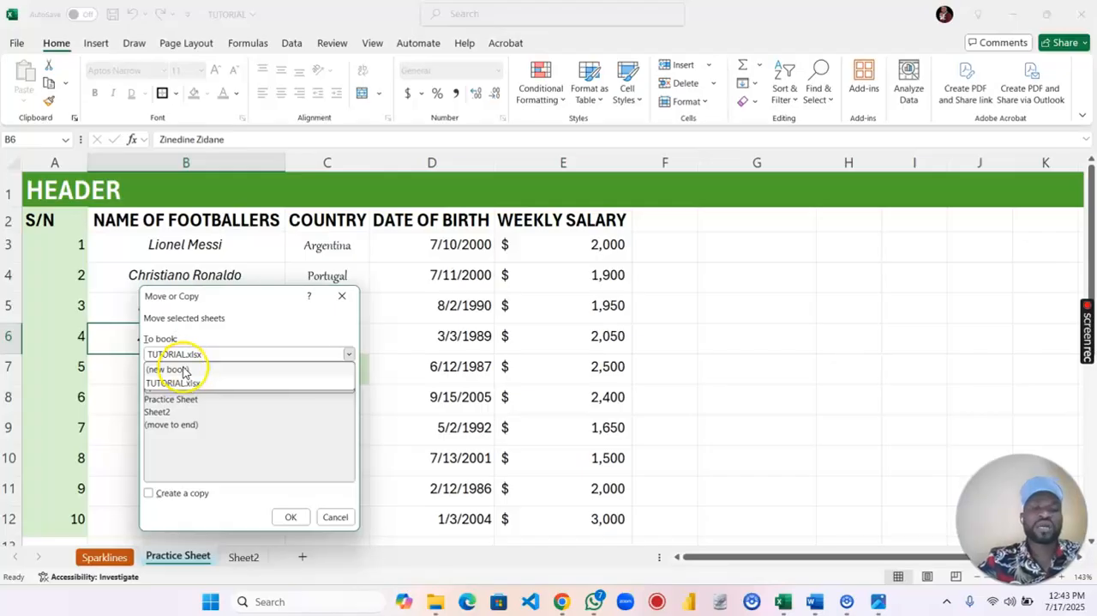
click(209, 357)
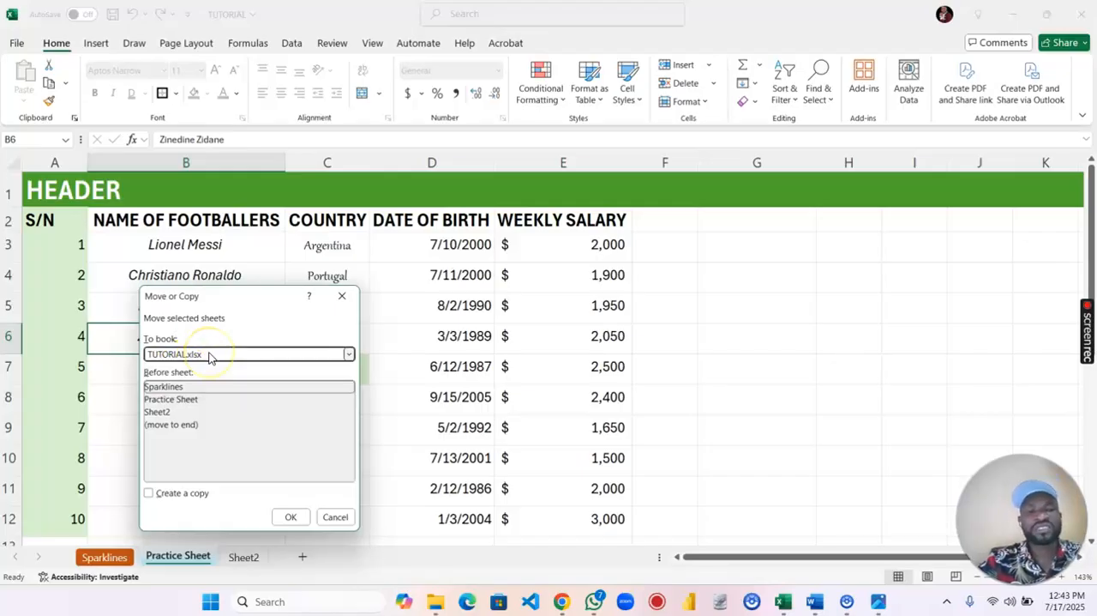
click(169, 425)
click(159, 414)
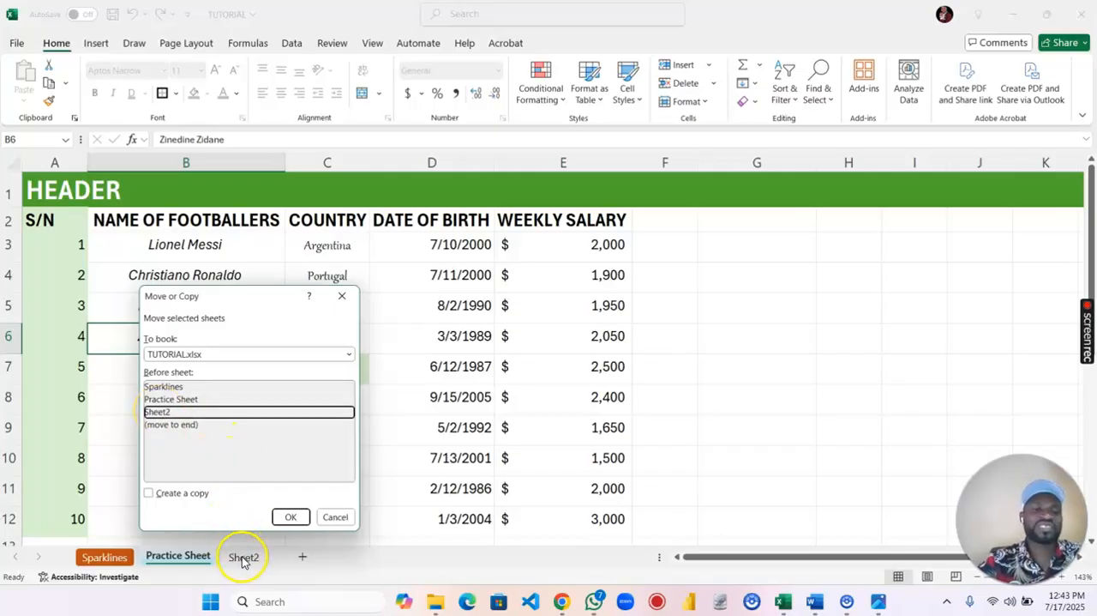
click(198, 426)
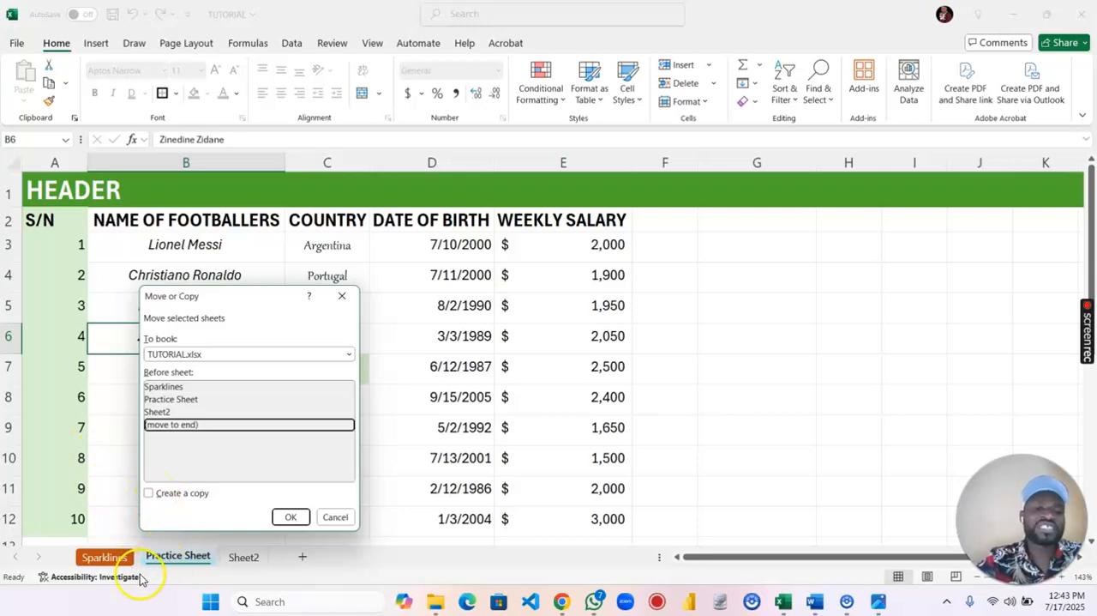
click(149, 493)
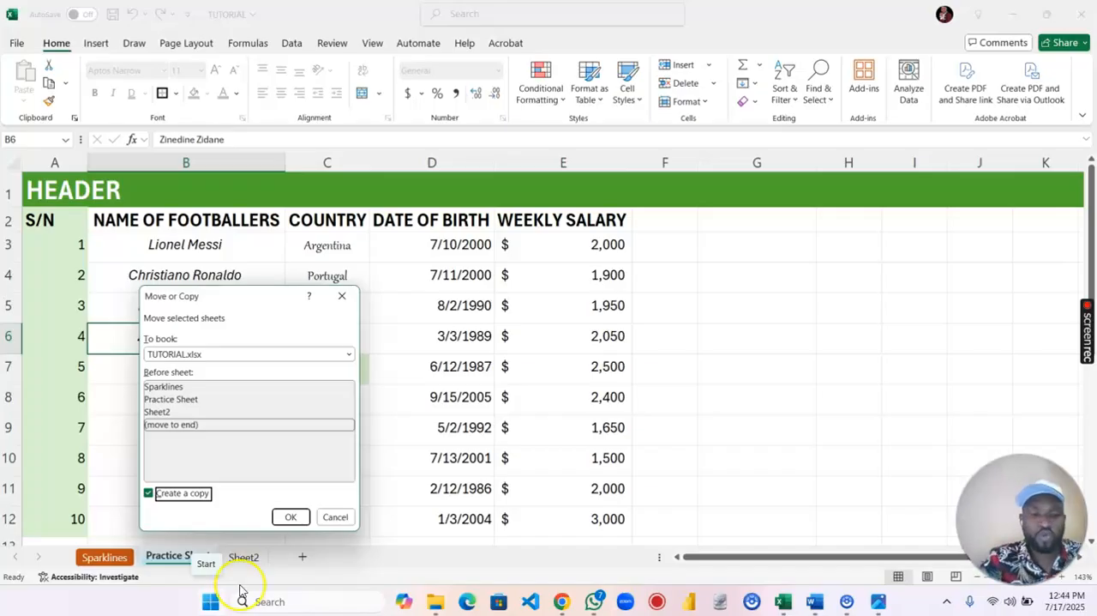
click(291, 516)
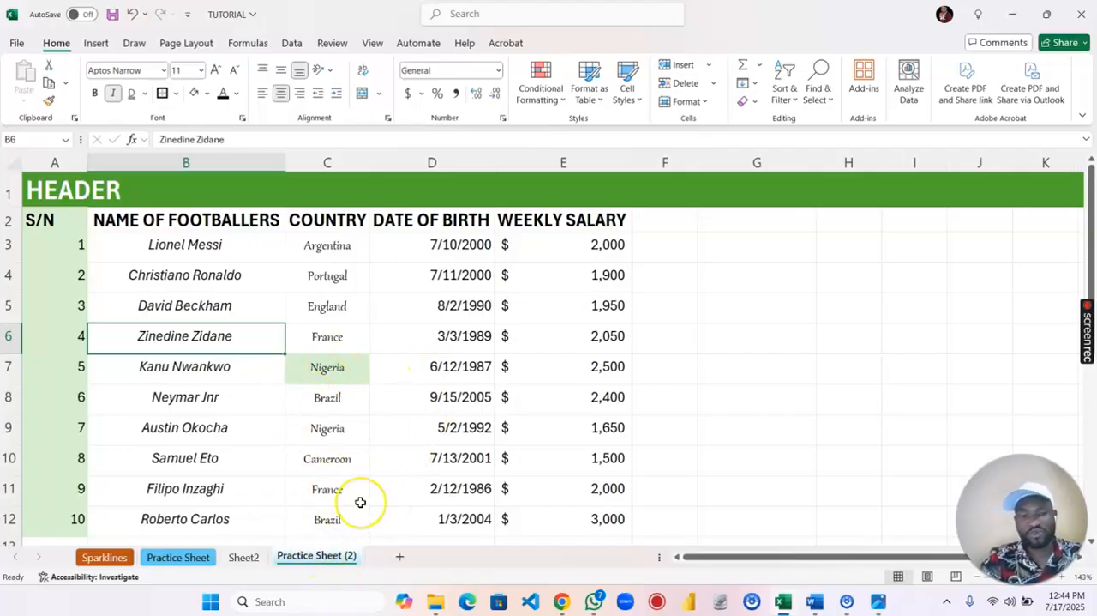
- Compare the original Practice Sheet with its copy
right_click(331, 558)
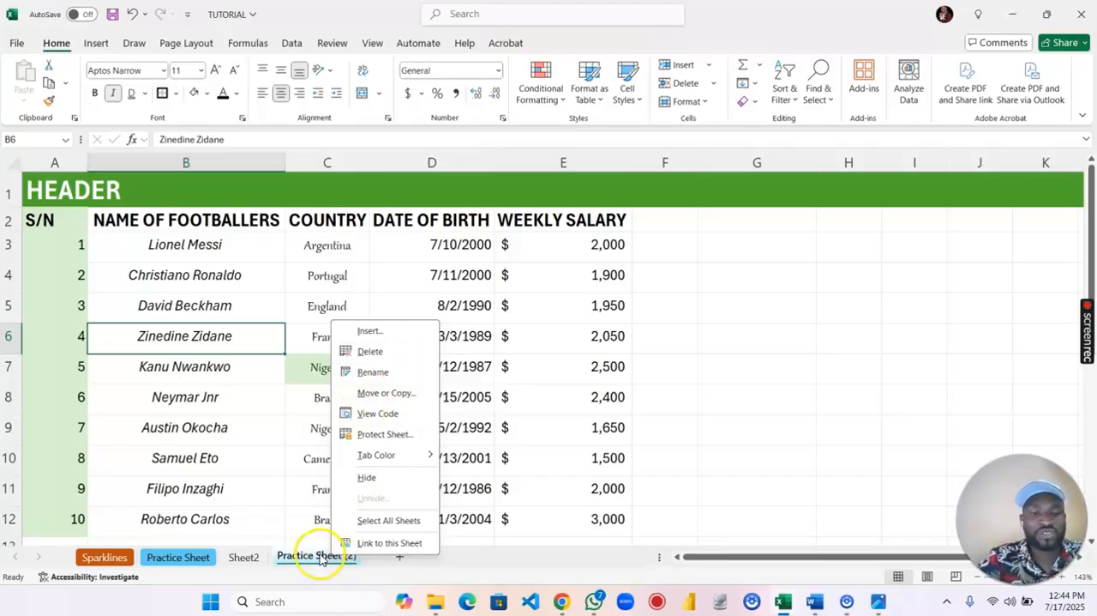
click(181, 558)
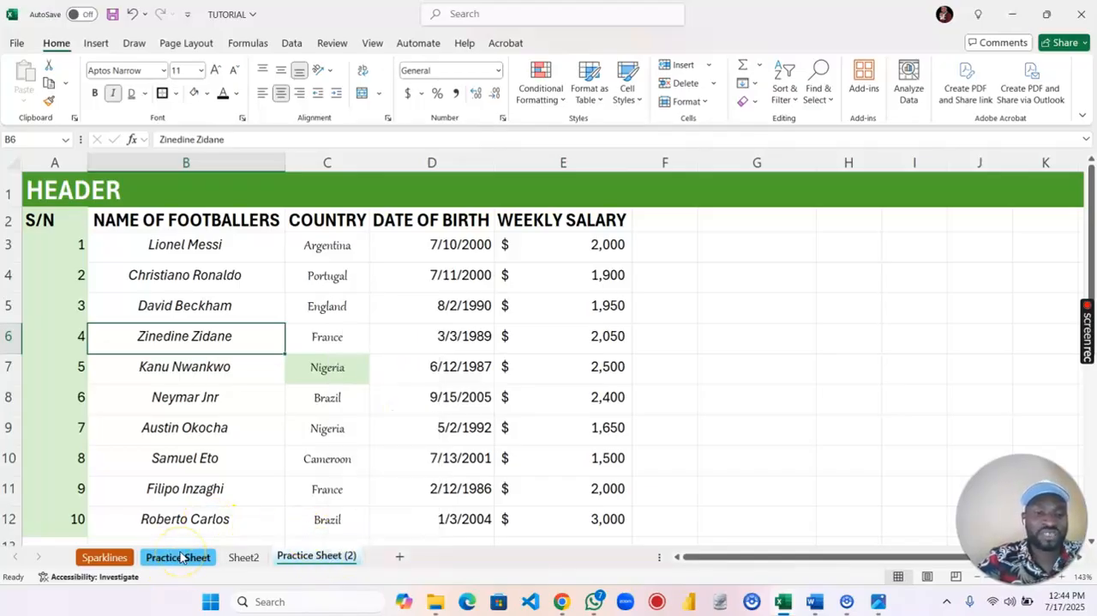
click(181, 557)
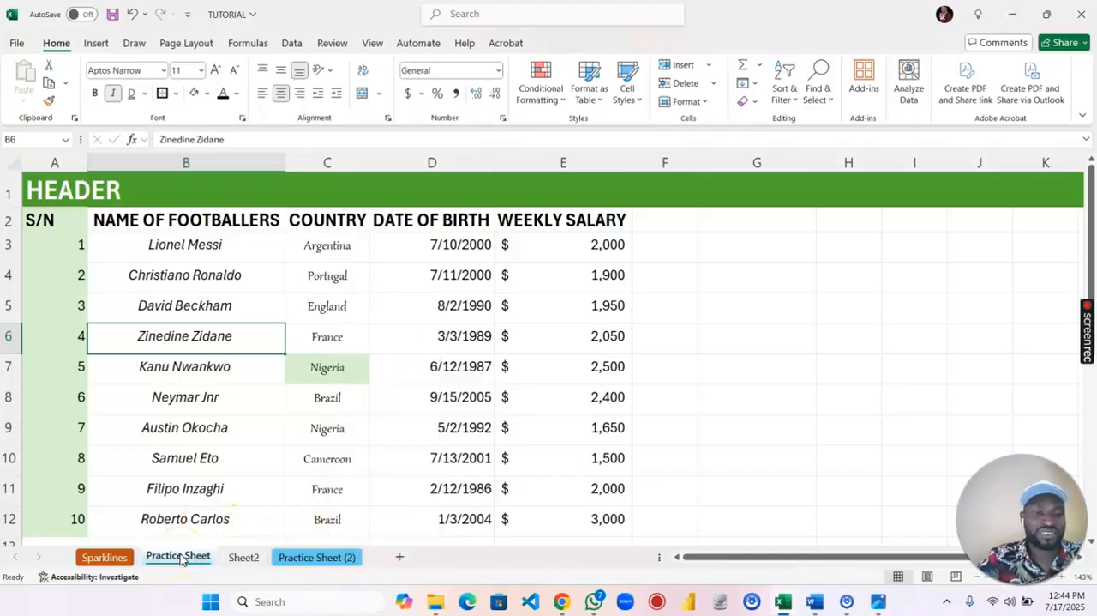
click(315, 557)
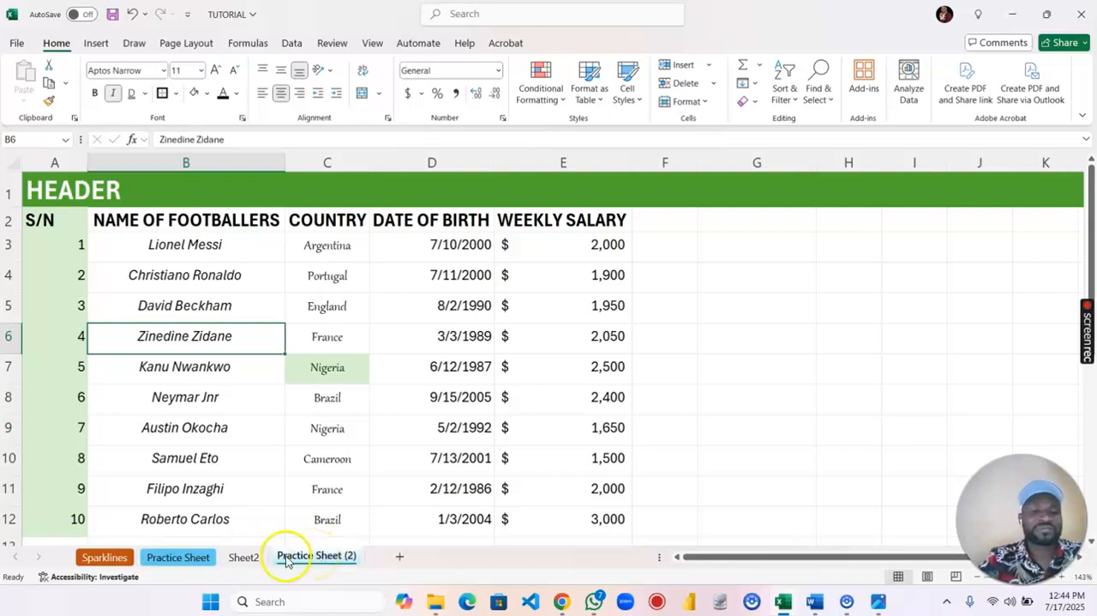
- Clear the footballer table's contents on Sheet2 and delete that sheet permanently
click(247, 558)
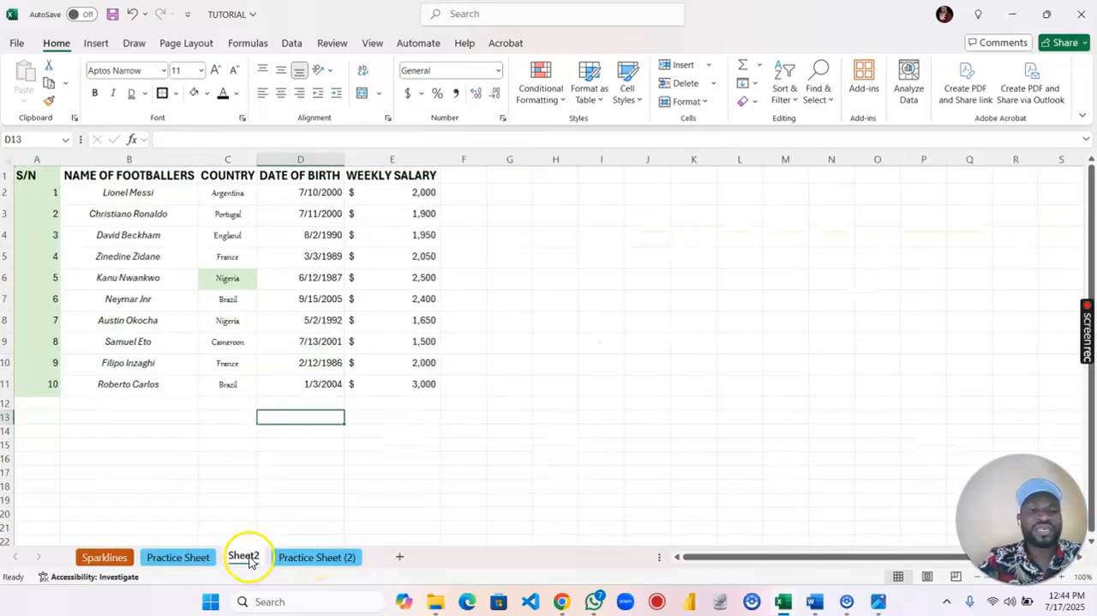
click(166, 304)
key(ctrl+a)
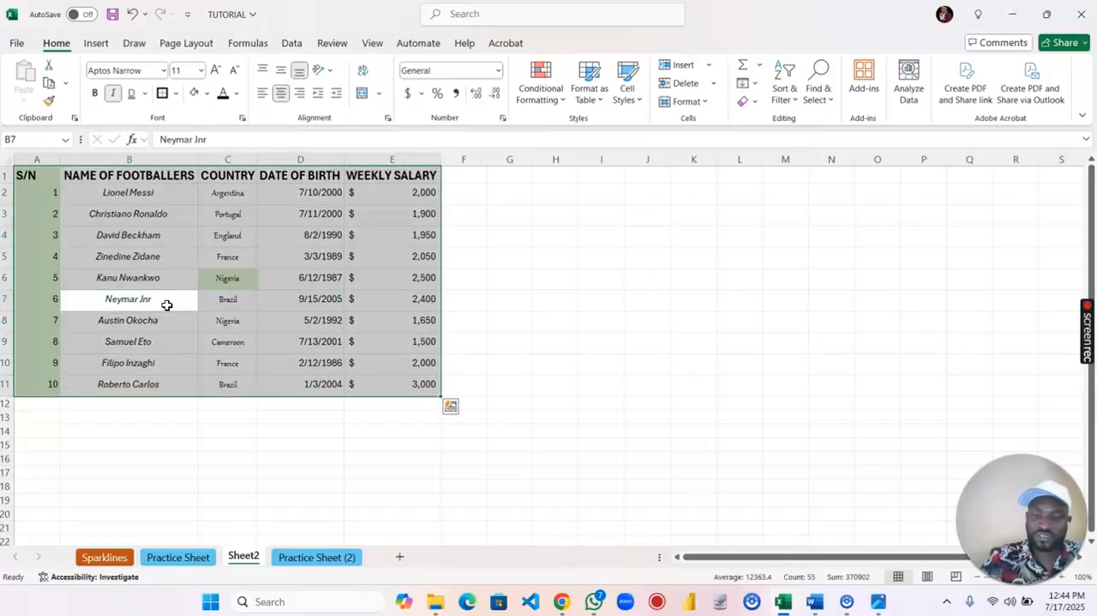
key(Delete)
click(202, 430)
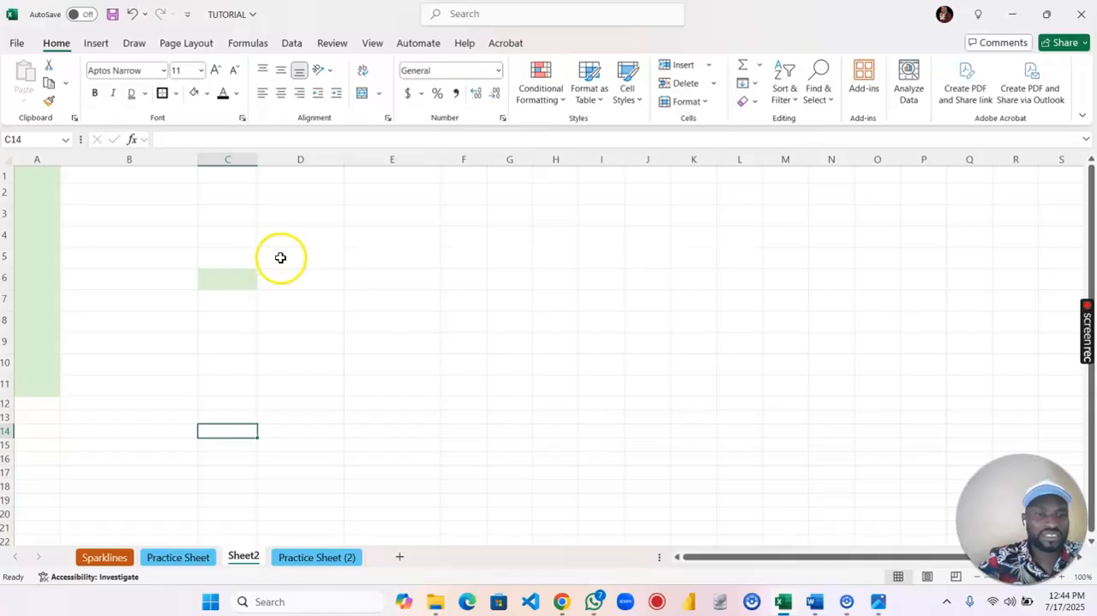
right_click(243, 559)
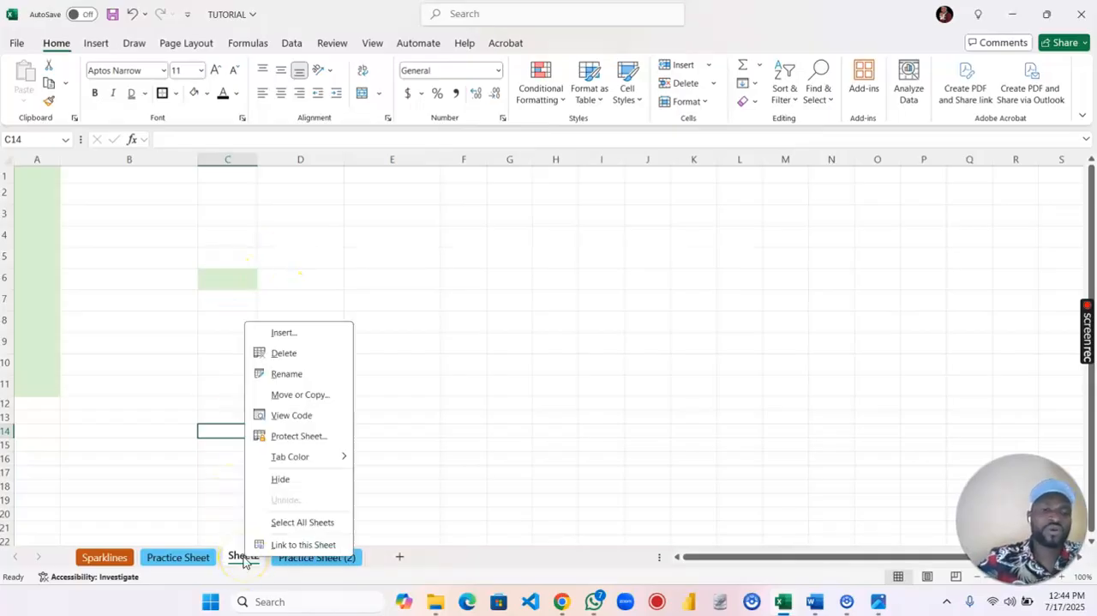
click(283, 354)
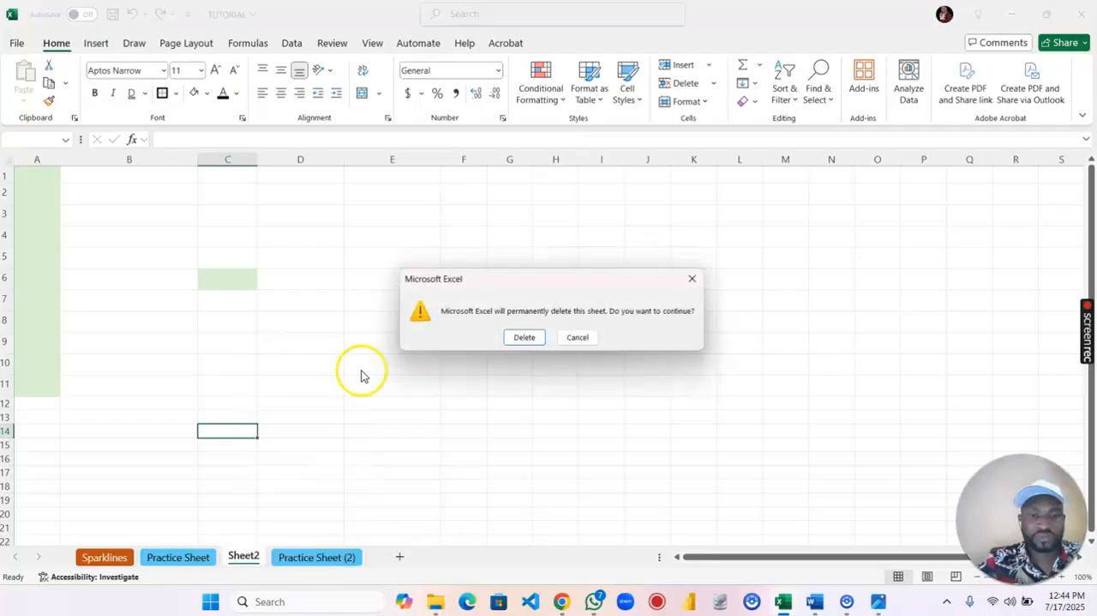
click(522, 336)
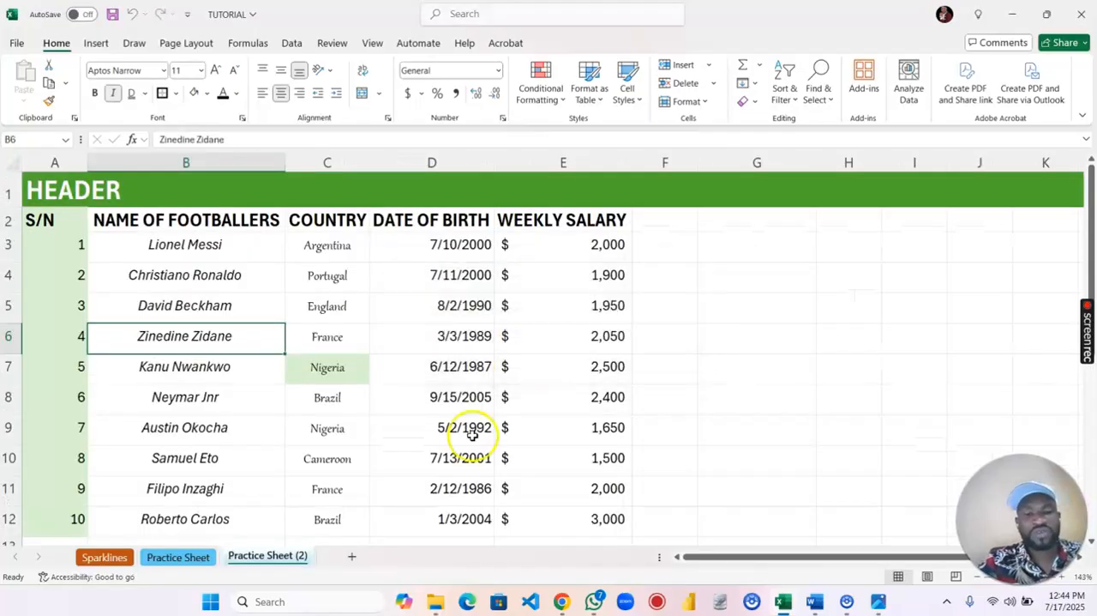
- Add a blank worksheet at the end and place a copy of Practice Sheet before it, checking both sheets
click(349, 557)
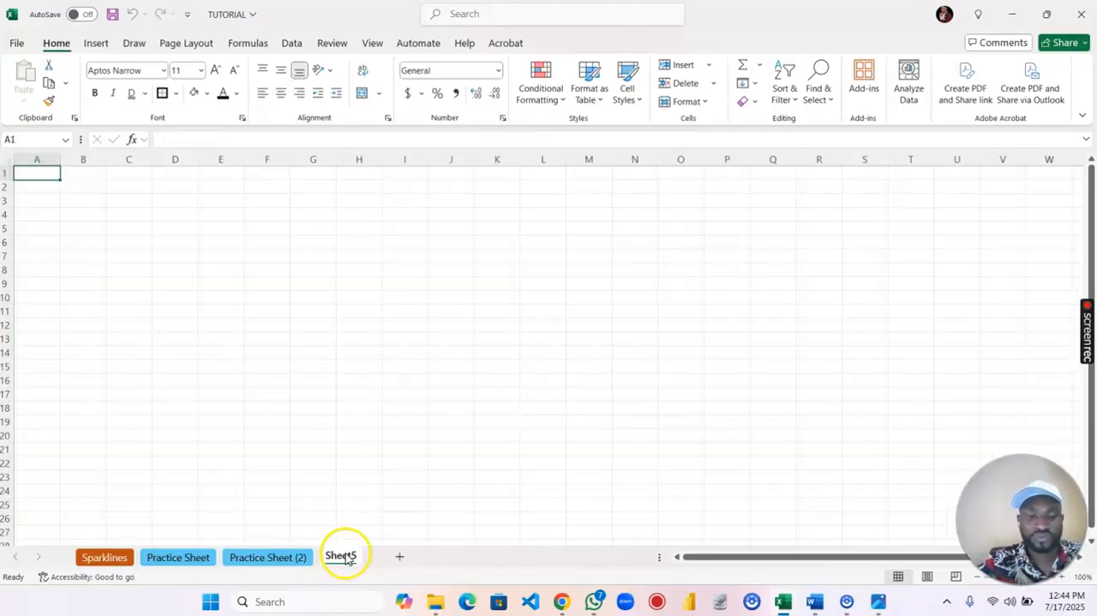
click(181, 557)
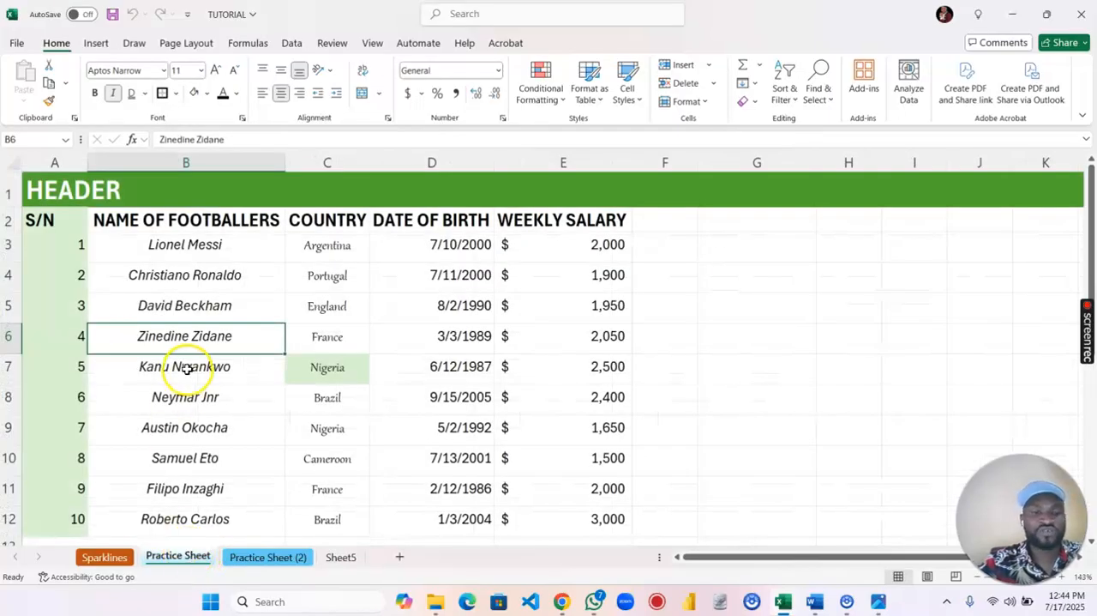
right_click(177, 555)
click(236, 393)
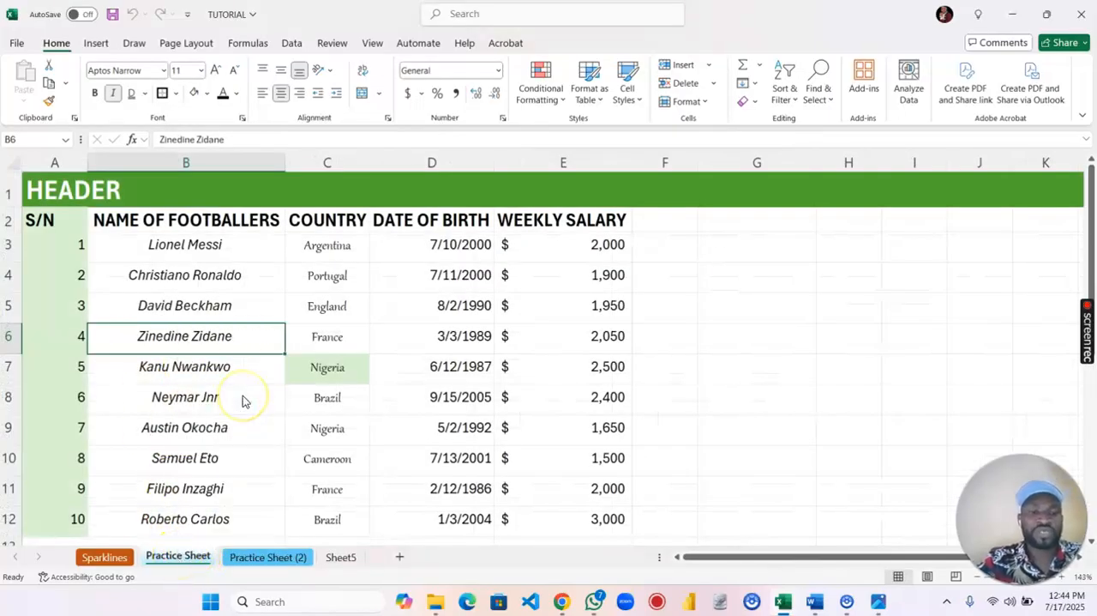
click(174, 426)
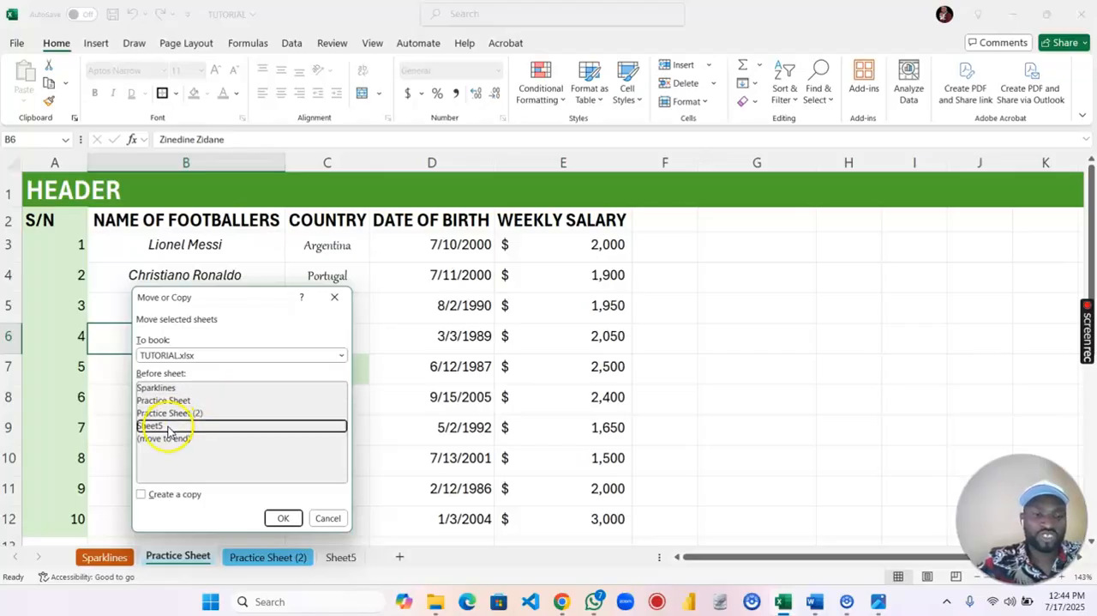
click(144, 494)
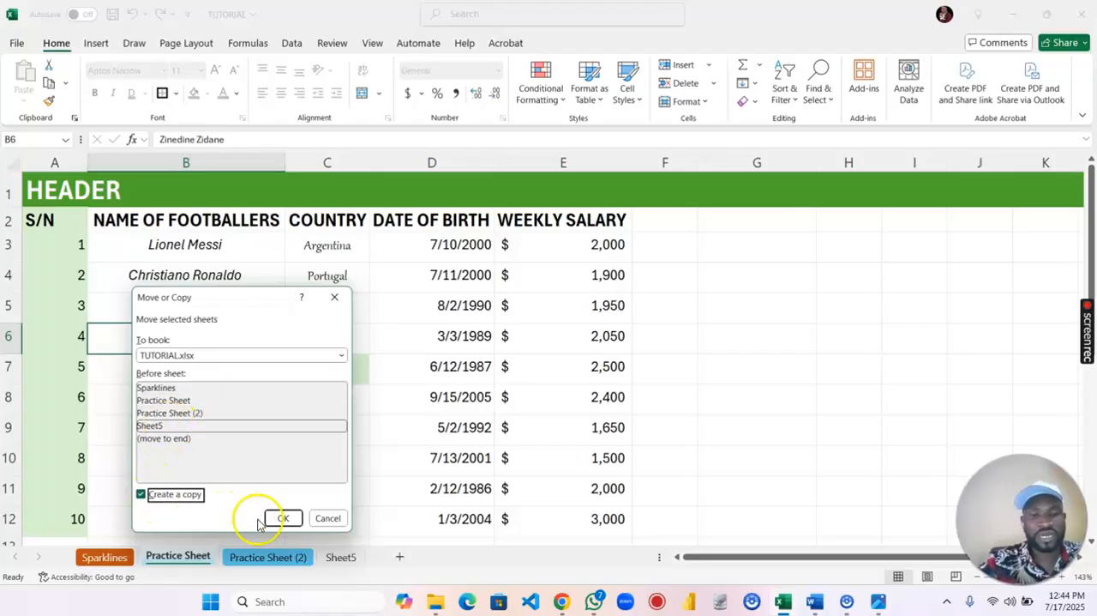
click(283, 518)
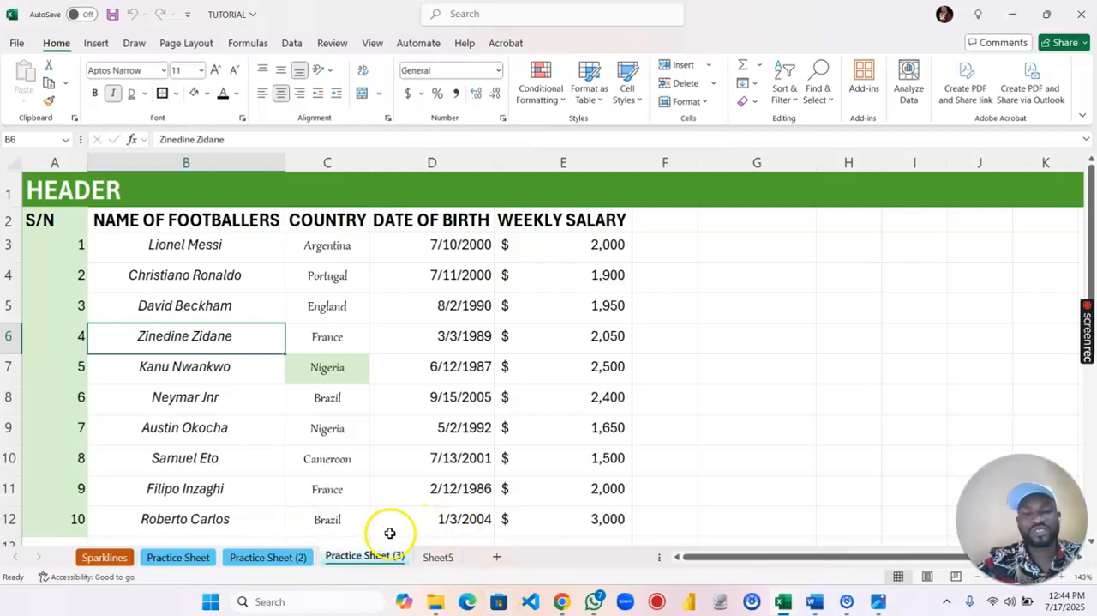
click(433, 556)
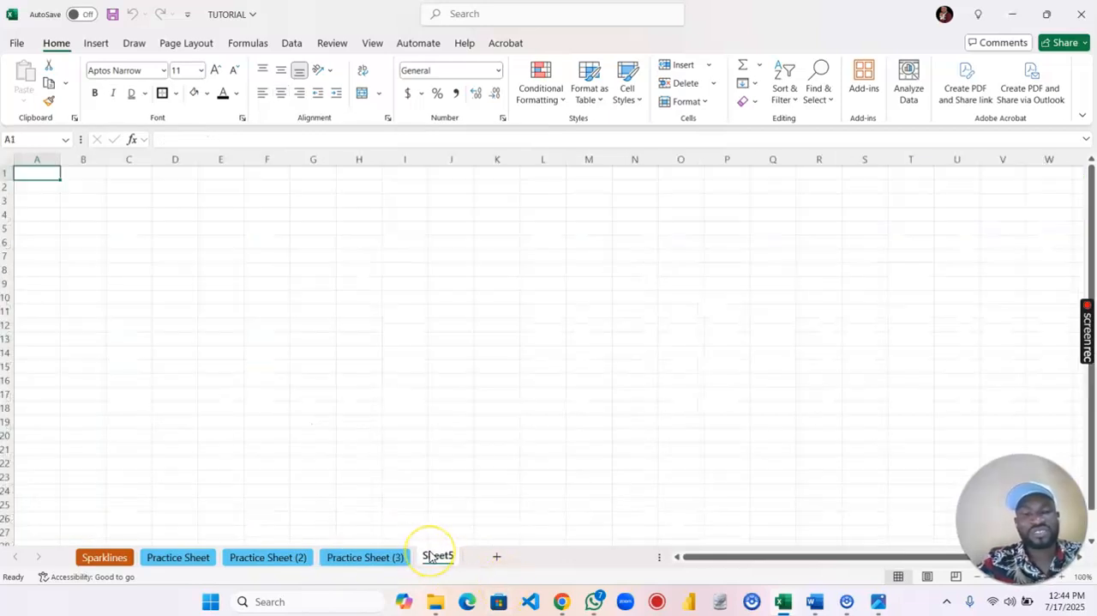
click(371, 558)
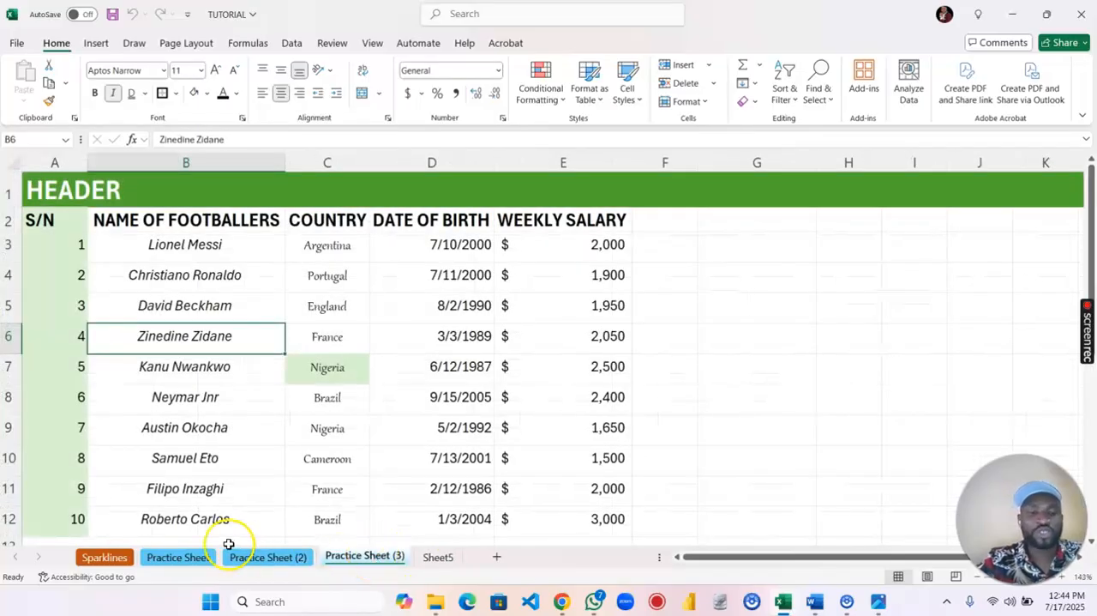
- Delete Practice Sheet (3) and the blank Sheet5 from the workbook
right_click(351, 558)
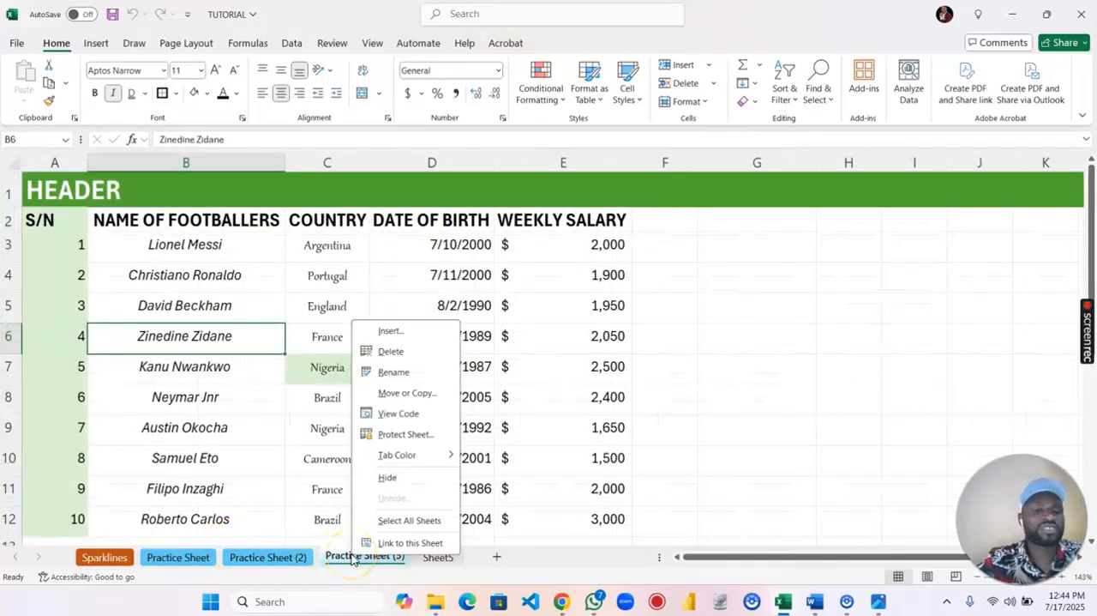
click(410, 353)
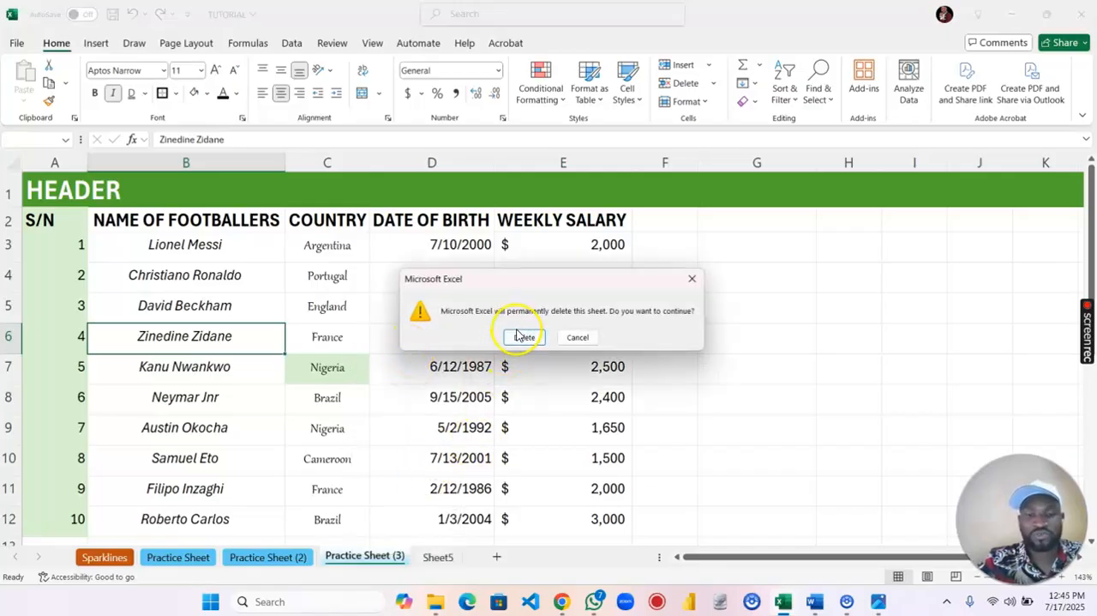
click(521, 336)
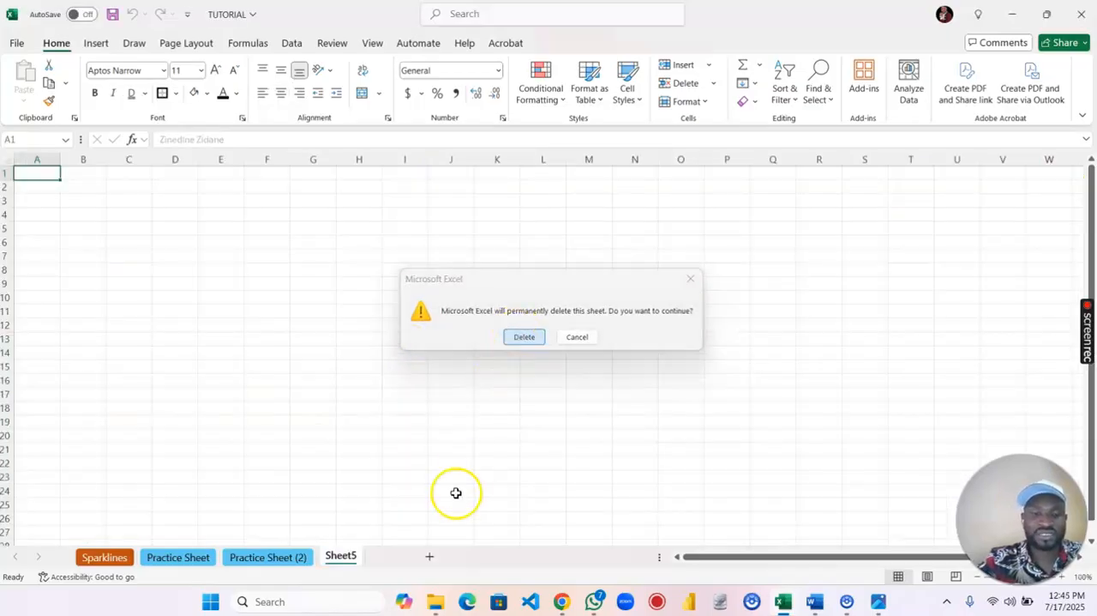
right_click(353, 563)
click(401, 356)
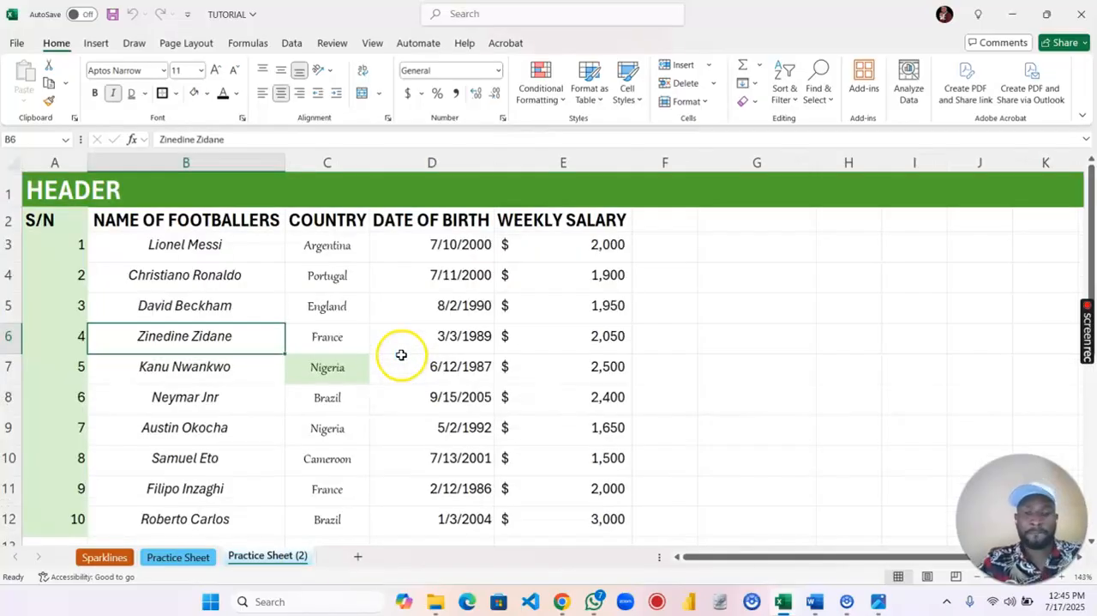
right_click(188, 559)
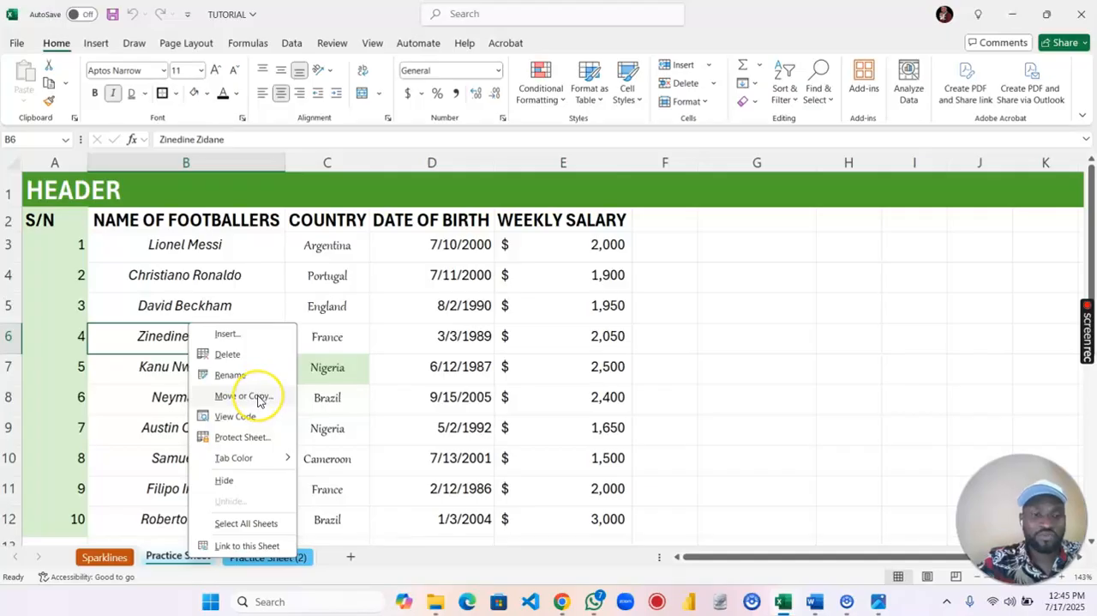
click(259, 397)
click(196, 427)
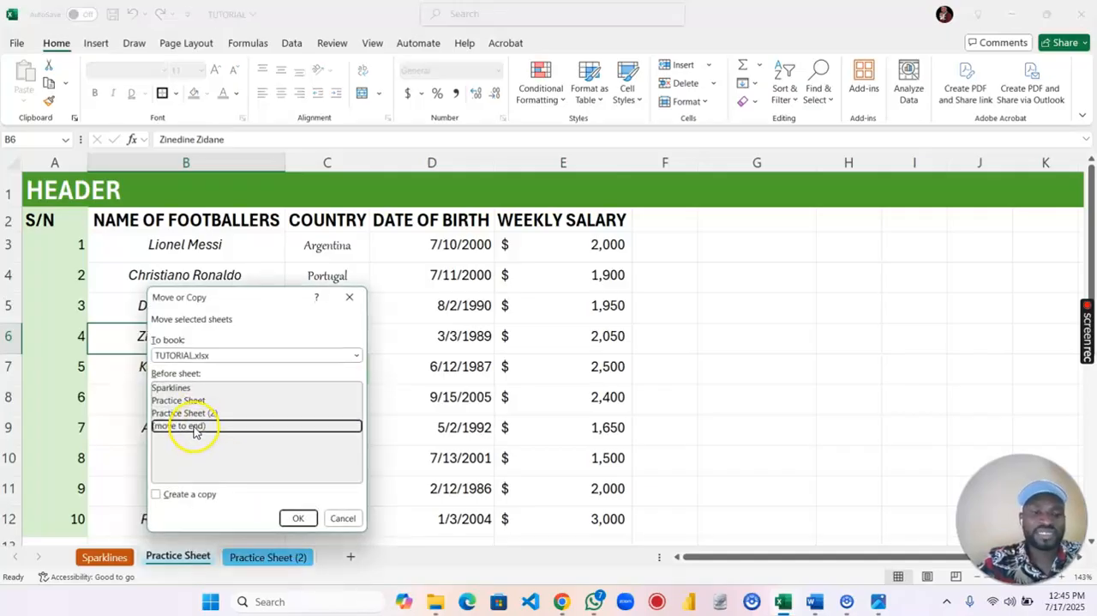
click(189, 495)
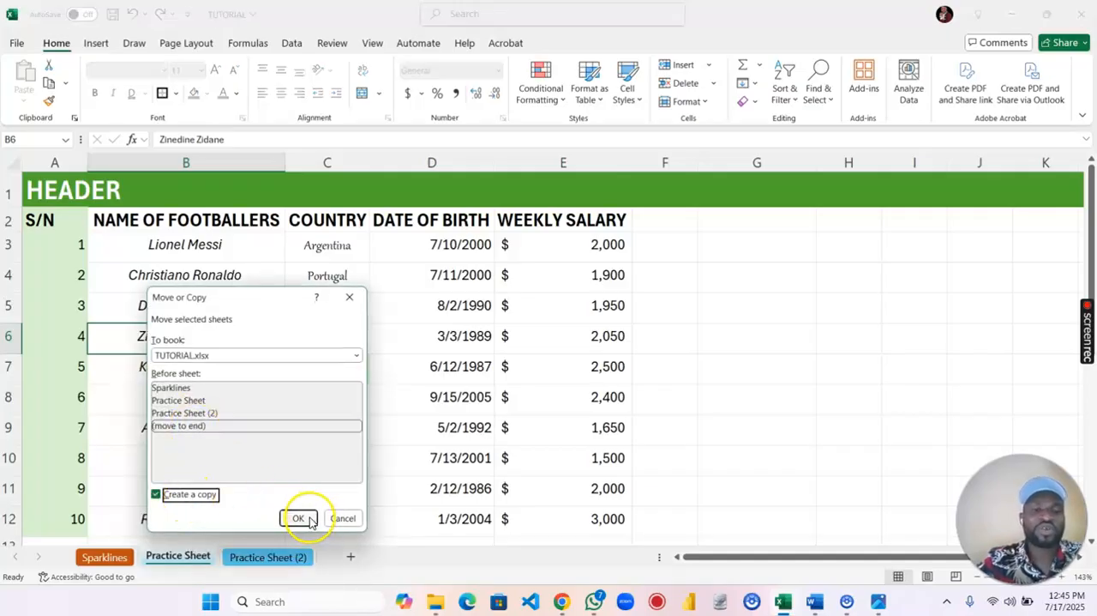
click(342, 518)
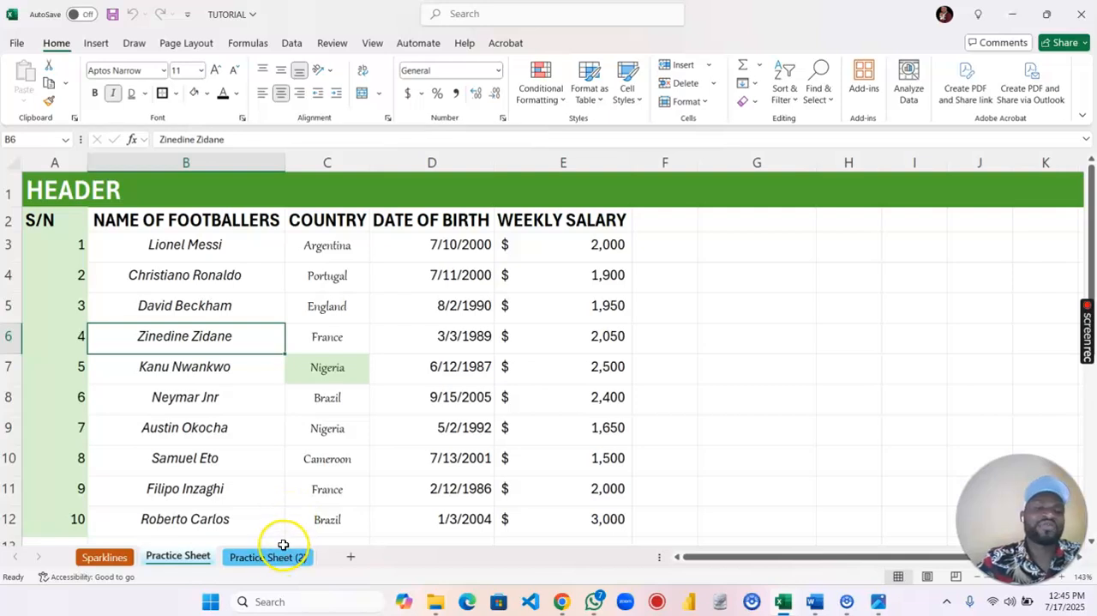
click(320, 493)
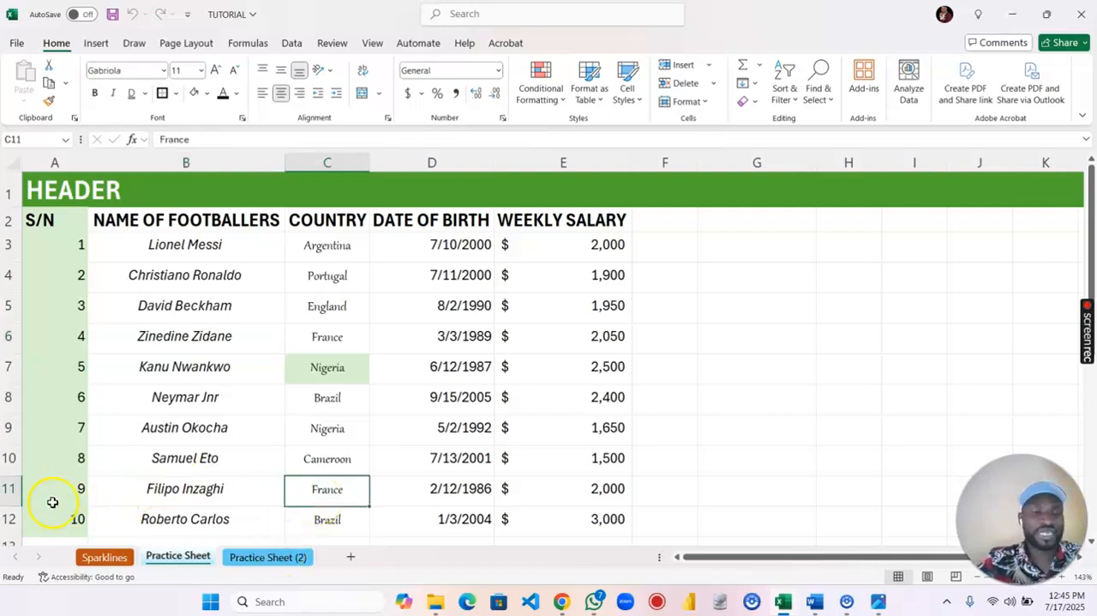